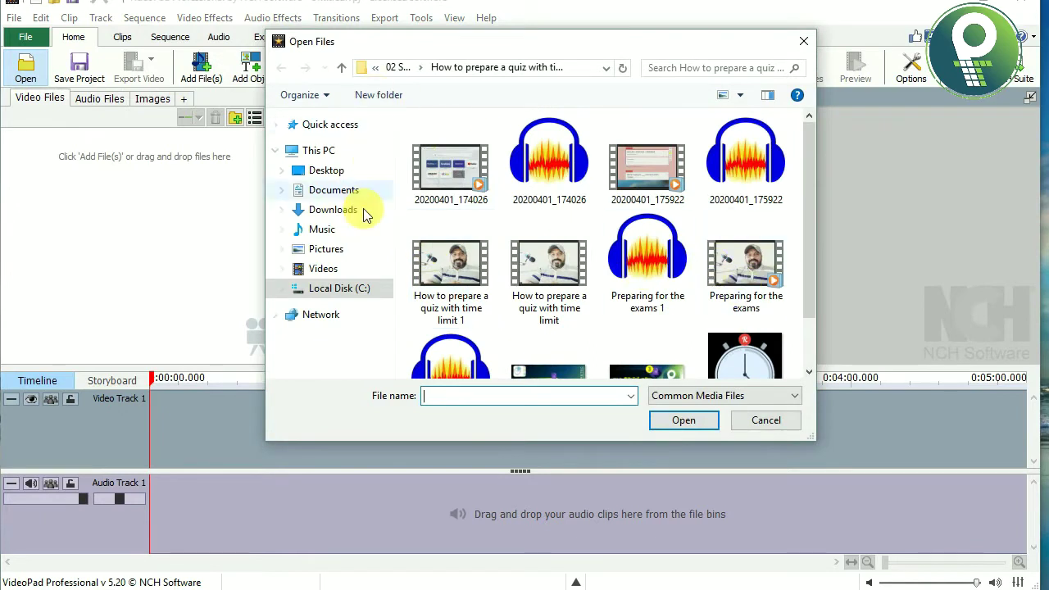
Import the audio file 20200321_160636- REP and the video 20200321_160636 from the AUDIO REPAIR folder on the Desktop.
click(316, 173)
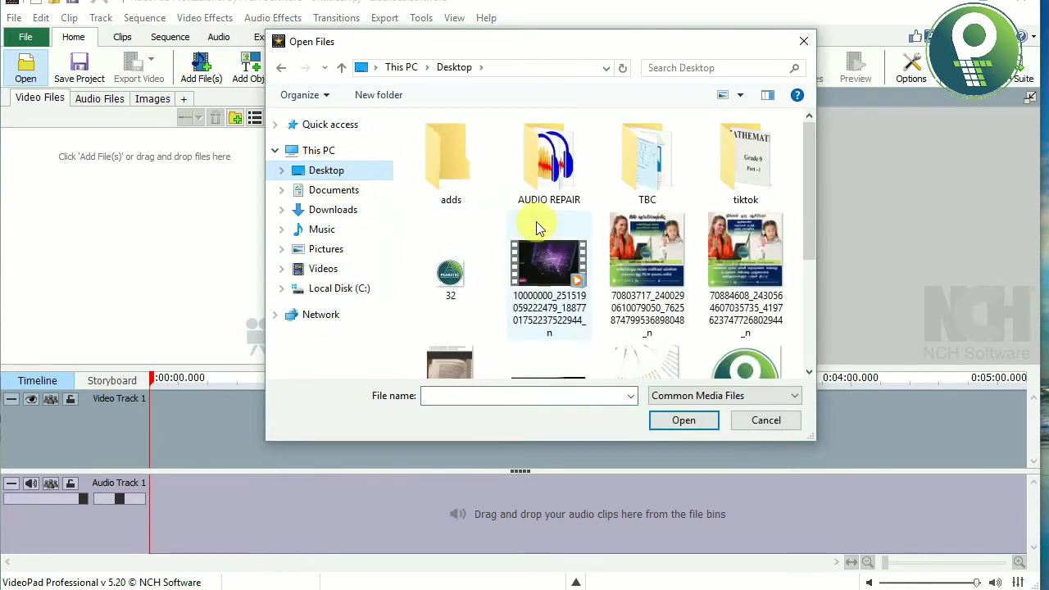
double_click(545, 181)
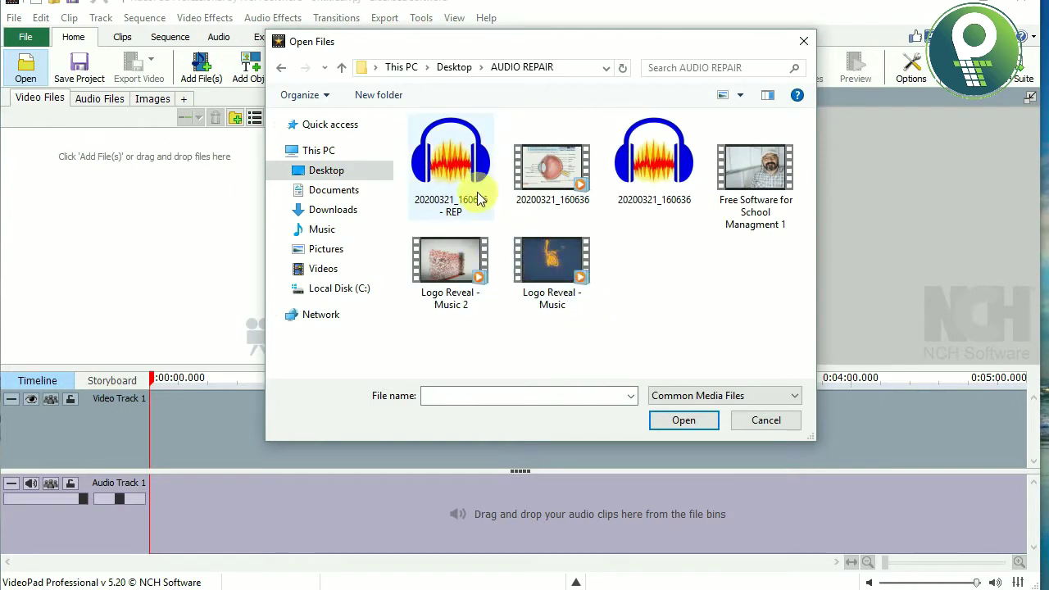
click(436, 172)
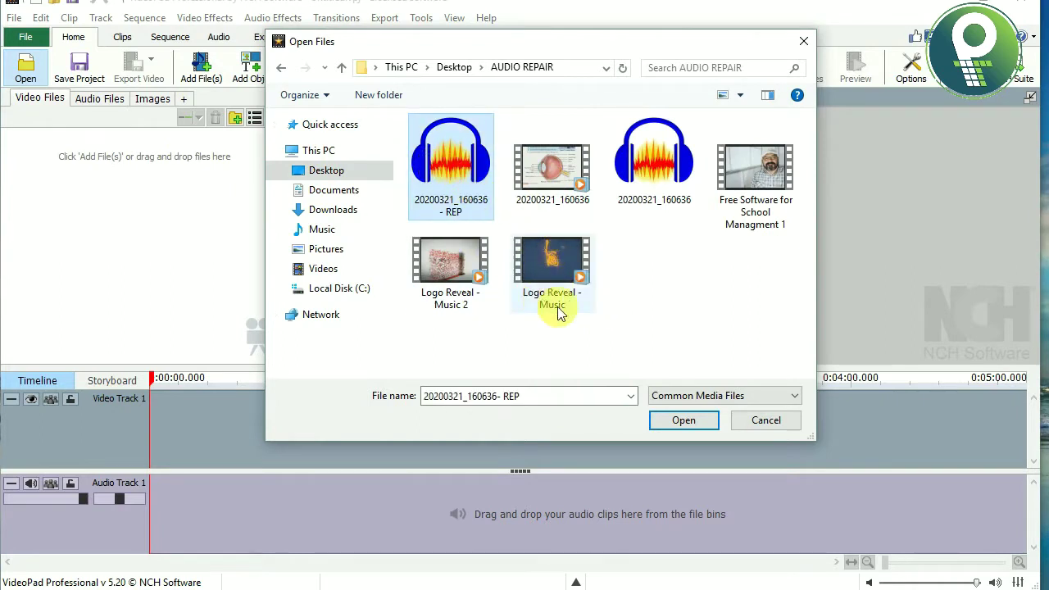
ctrl+click(549, 180)
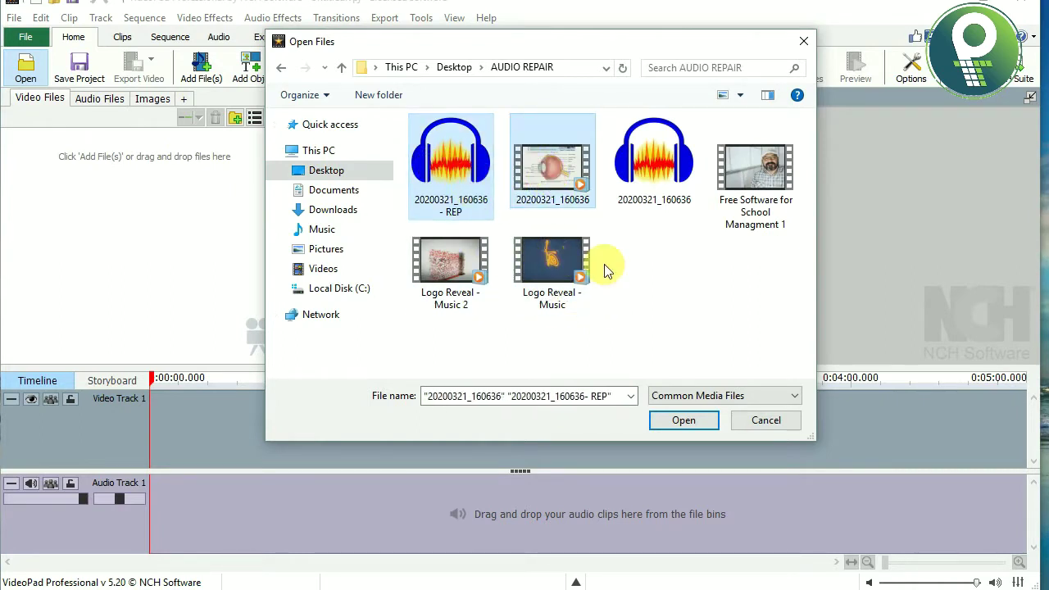
click(683, 419)
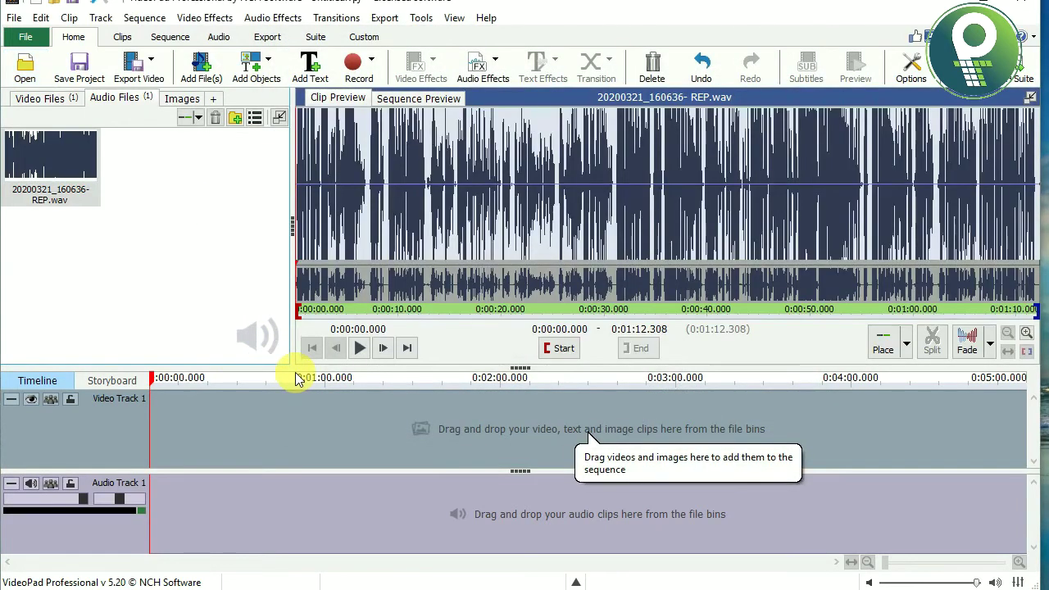
Place 20200321_160636.mp4 at the start of Video Track 1 and briefly play the sequence.
click(41, 97)
click(61, 162)
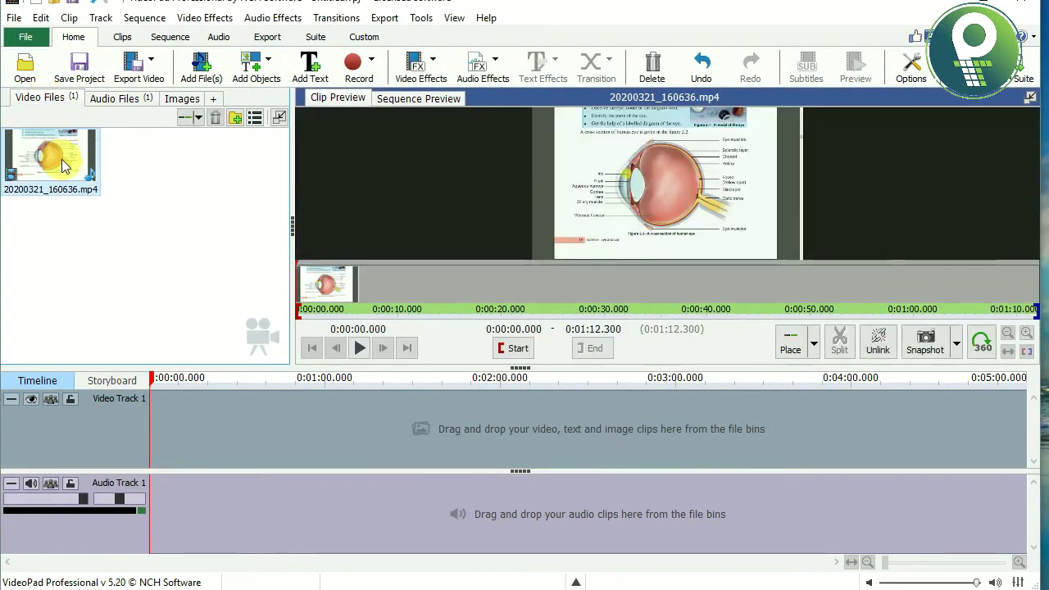
click(102, 104)
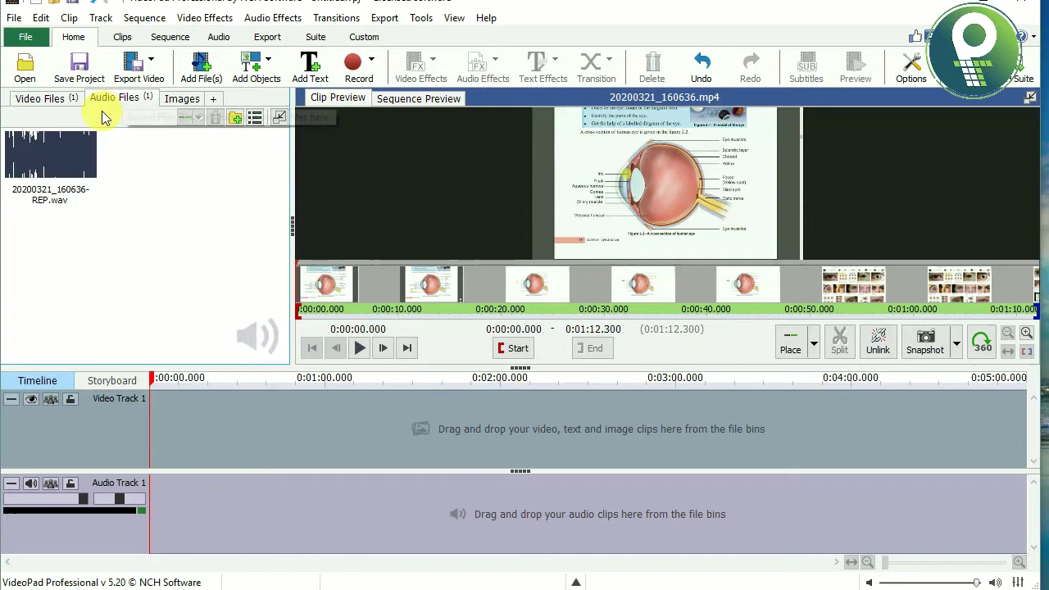
click(46, 100)
drag(46, 158, 219, 434)
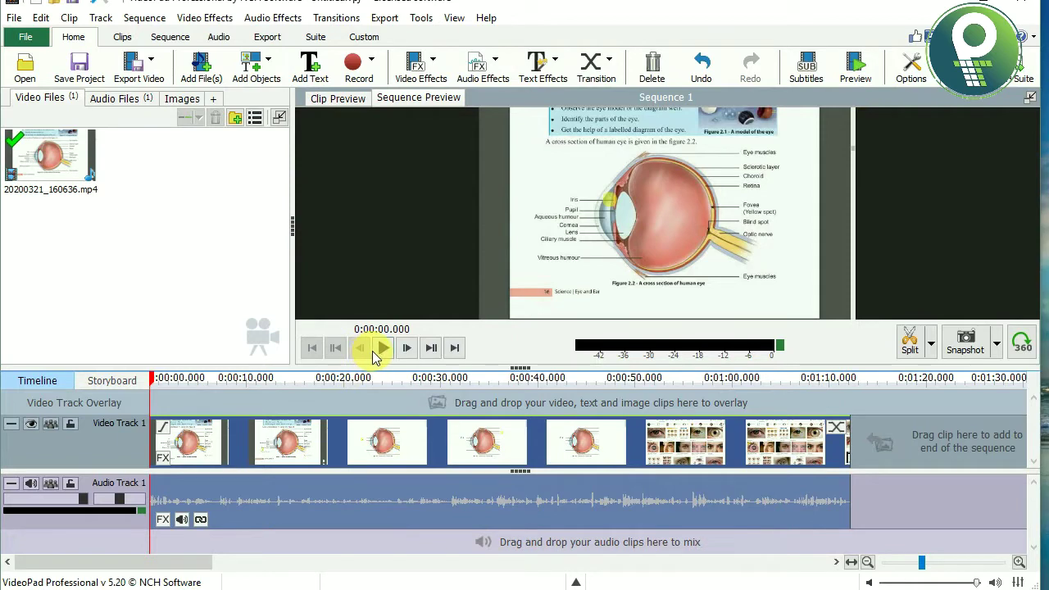
click(383, 349)
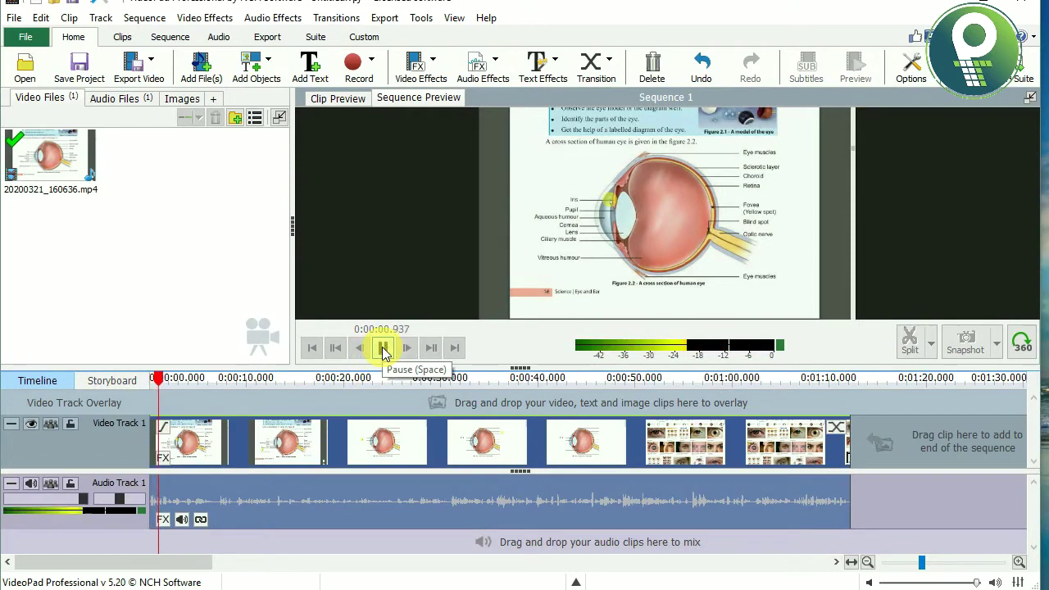
click(383, 349)
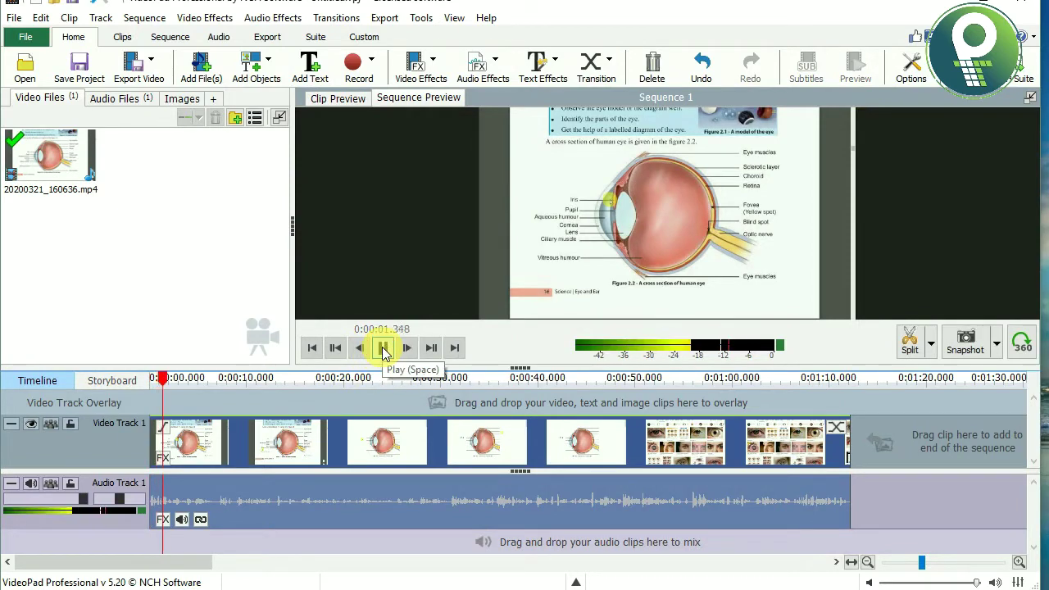
Add 20200321_160636- REP.wav on a new audio track below Audio Track 1, aligned with the start of the sequence.
click(131, 102)
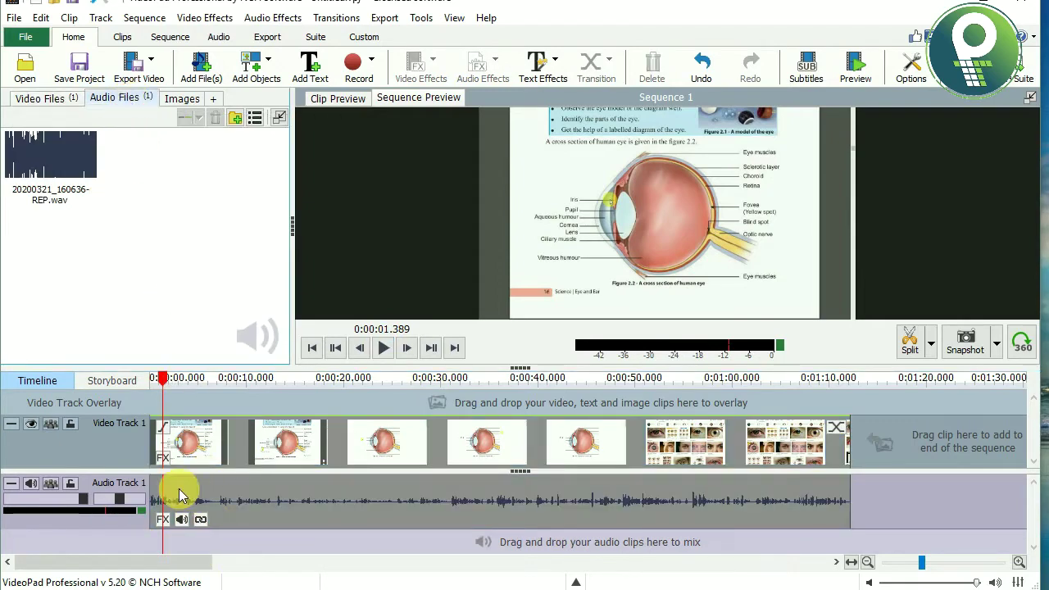
drag(57, 167, 164, 536)
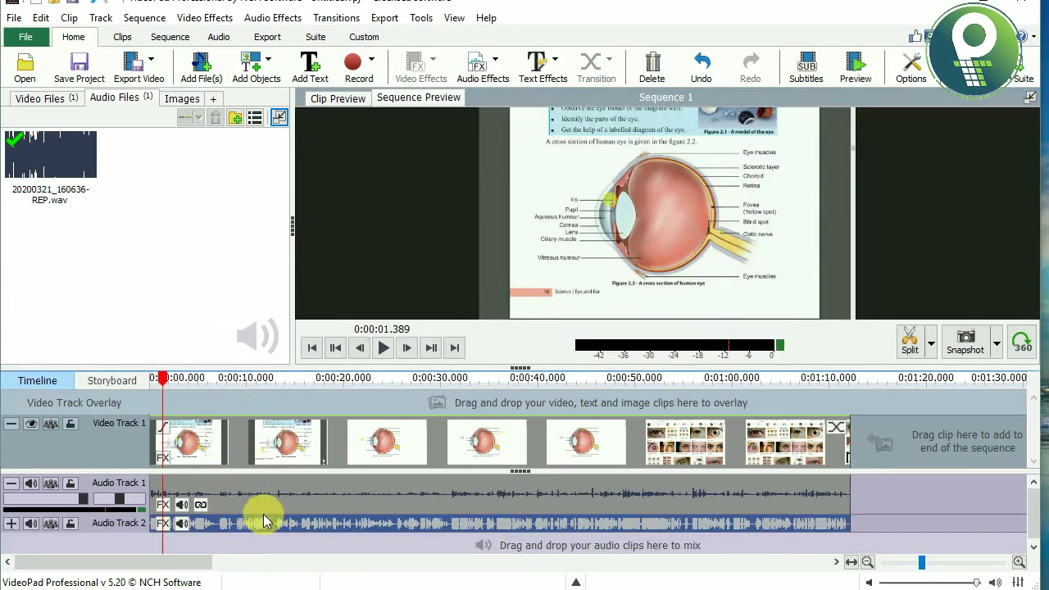
mouse_move(256, 524)
mouse_down()
mouse_move(393, 511)
mouse_move(260, 530)
mouse_move(381, 523)
mouse_move(244, 532)
mouse_move(355, 524)
mouse_move(256, 524)
mouse_up()
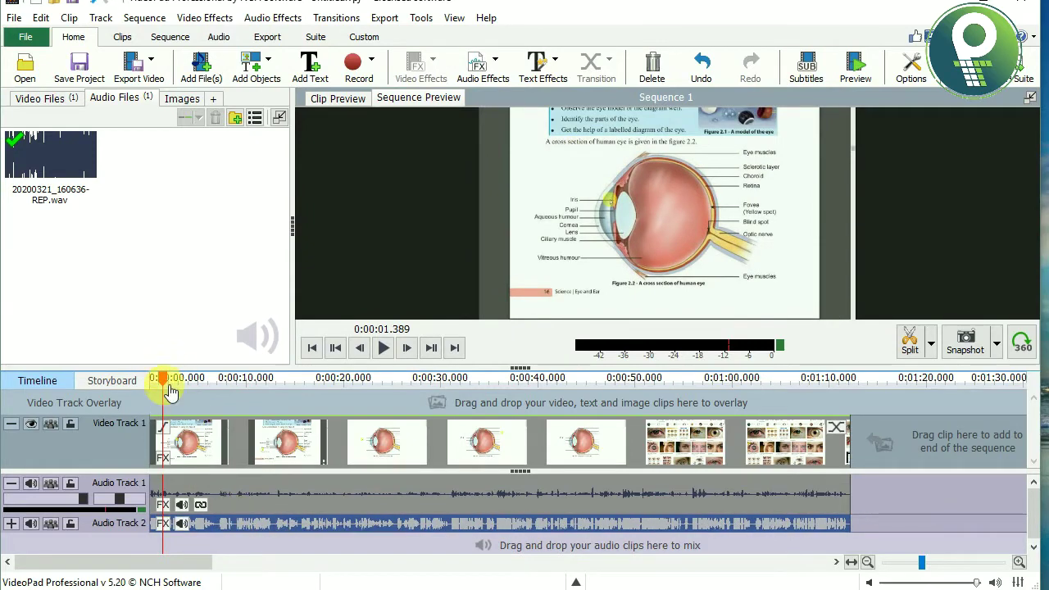
Play the opening of the sequence from the beginning to hear both audio tracks together.
drag(163, 388, 152, 388)
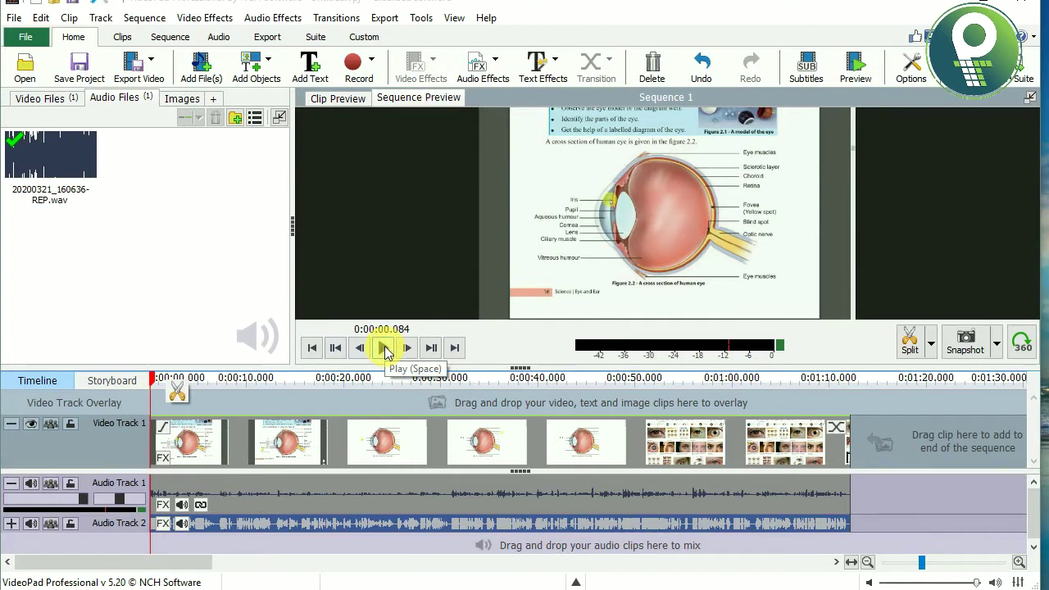
click(385, 348)
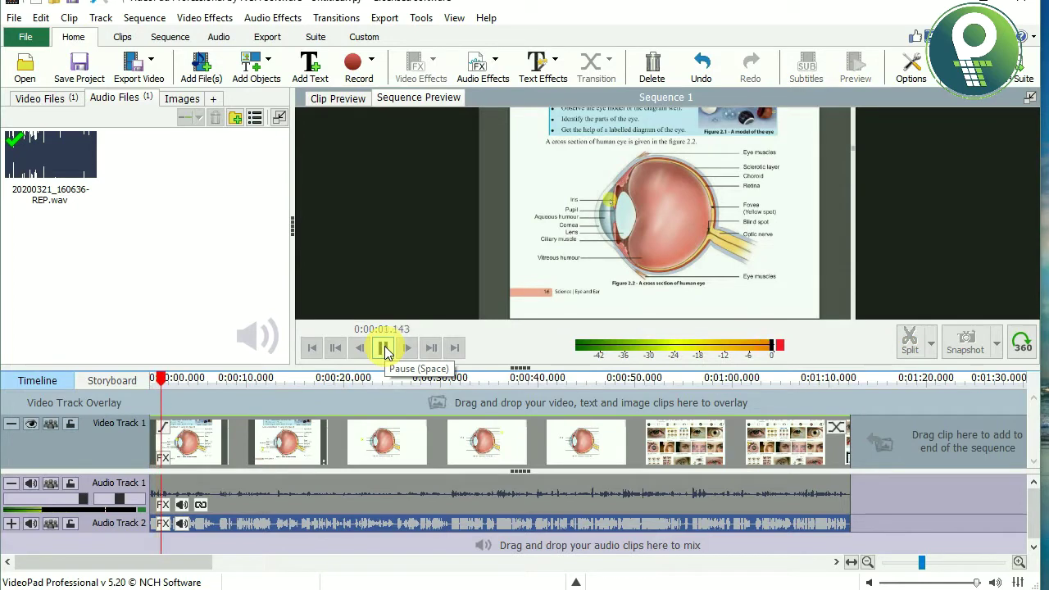
click(385, 348)
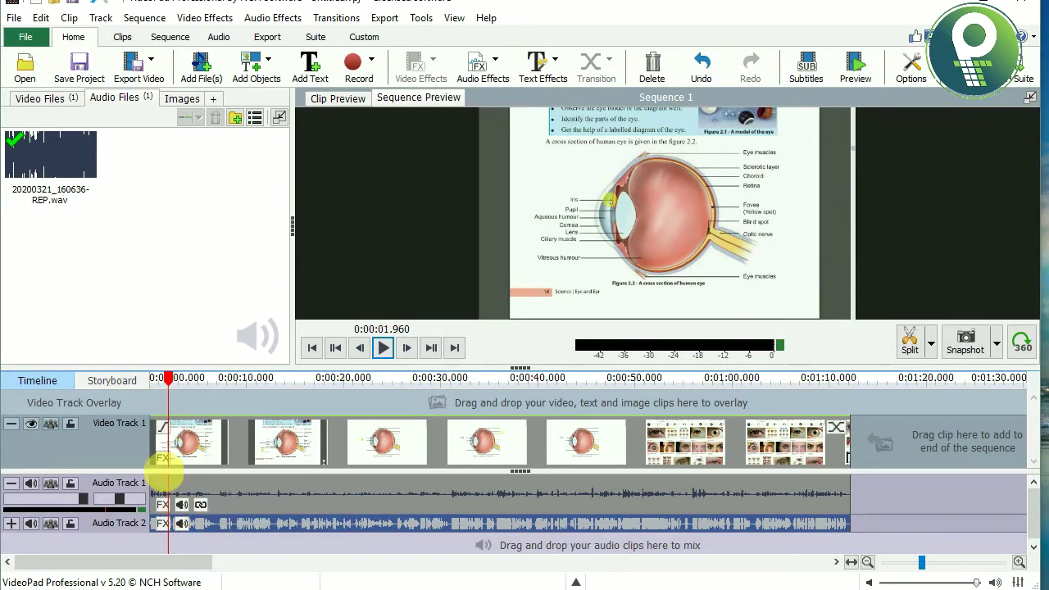
Expand Audio Track 2 to show its full waveform.
right_click(102, 522)
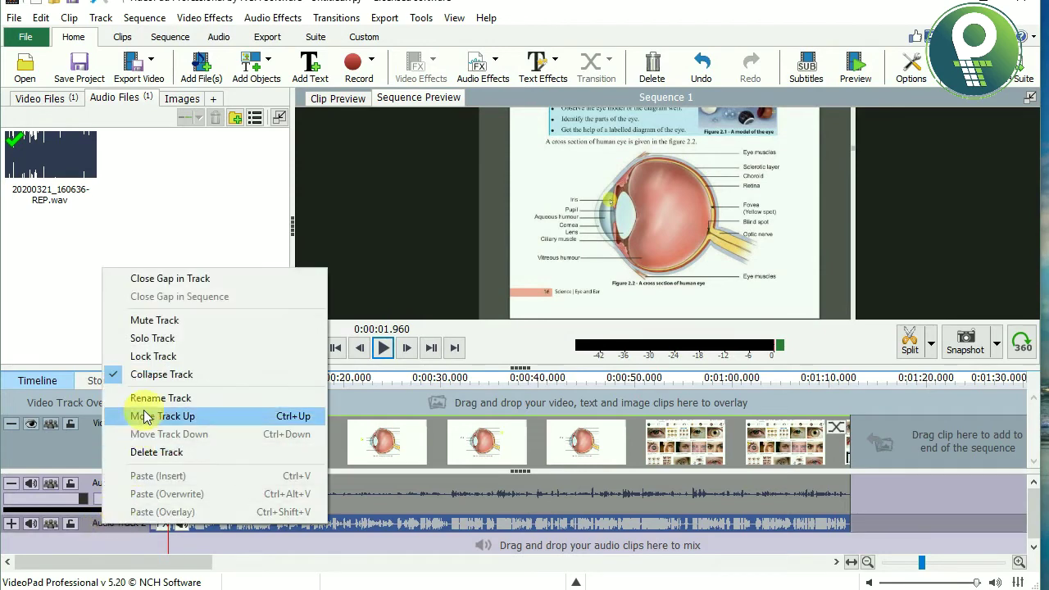
click(153, 378)
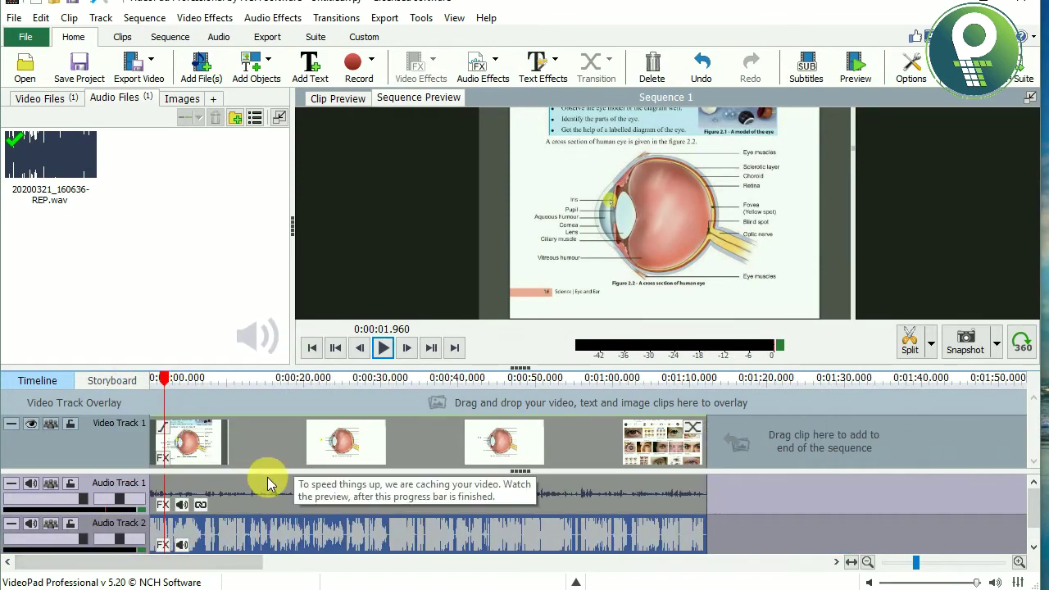
scroll(194, 508, up, 2)
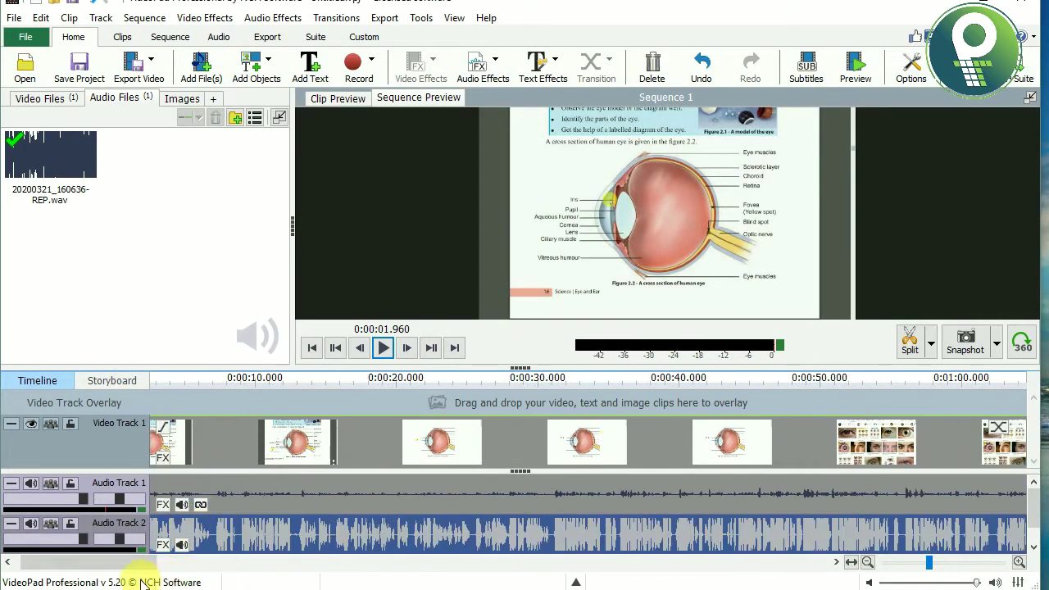
drag(135, 565, 130, 566)
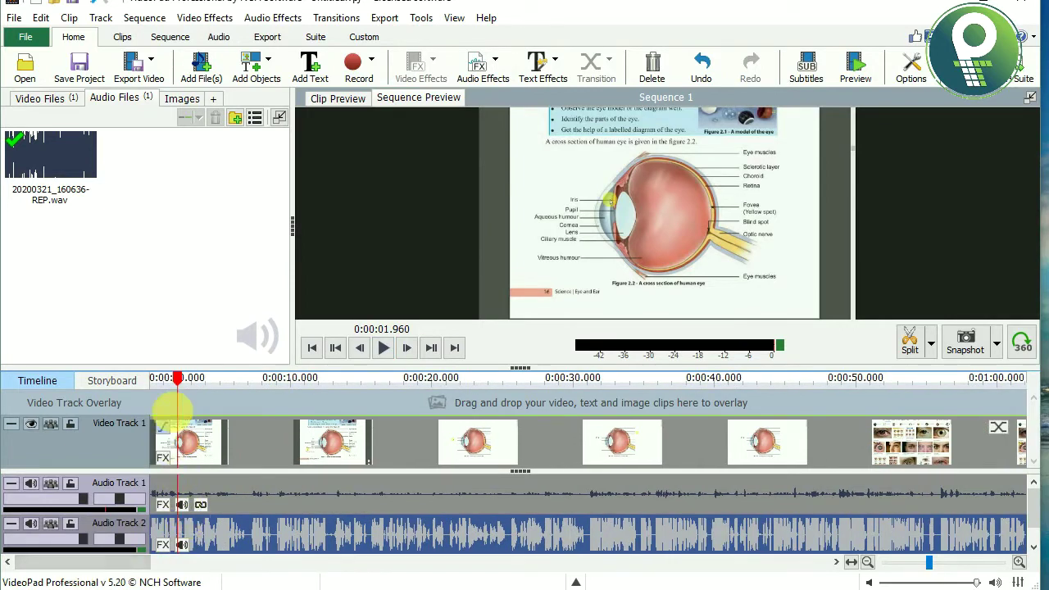
Mute the video clip's original sound on Audio Track 1.
drag(190, 381, 268, 379)
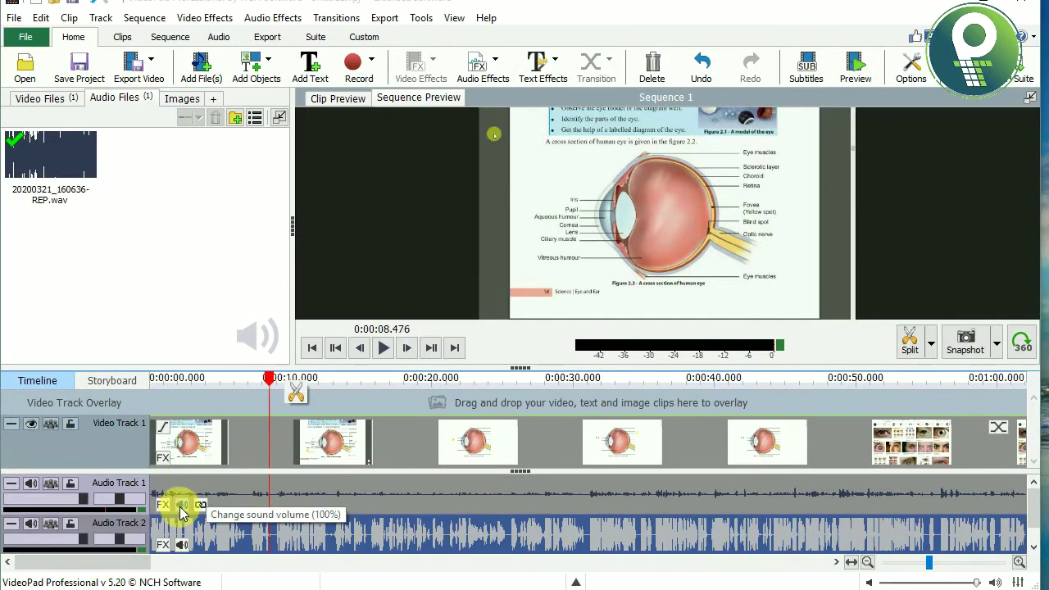
click(179, 507)
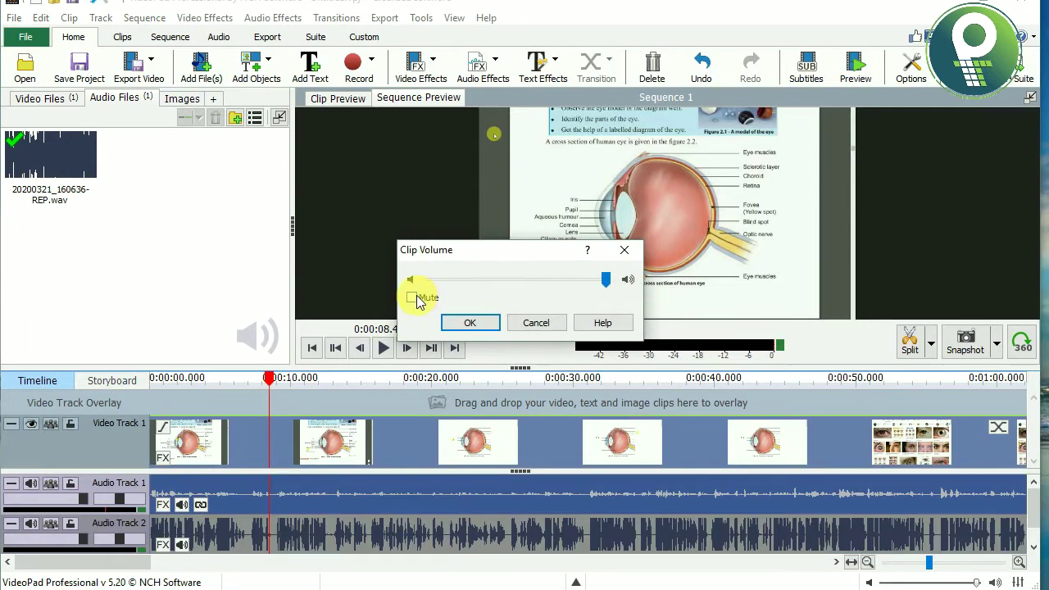
click(470, 328)
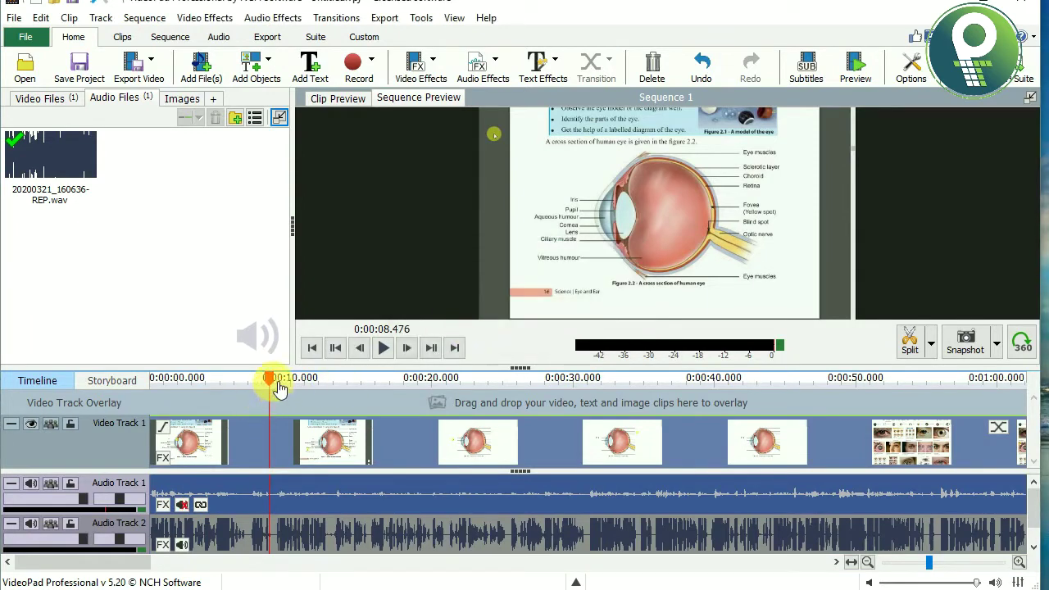
Play the sequence from the beginning to check the replacement audio against the video.
drag(279, 389, 141, 421)
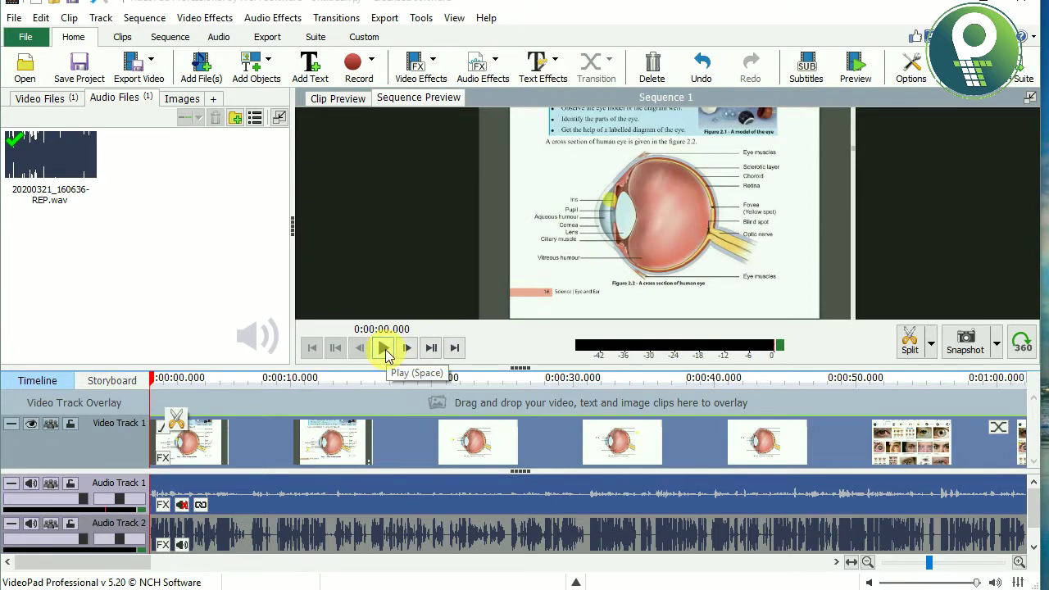
click(384, 348)
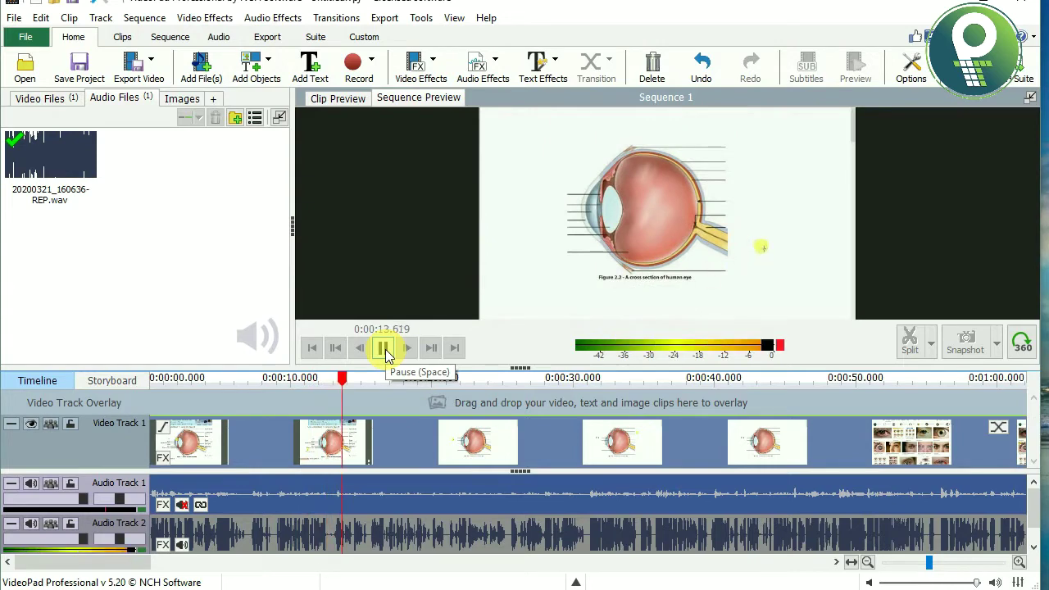
click(384, 348)
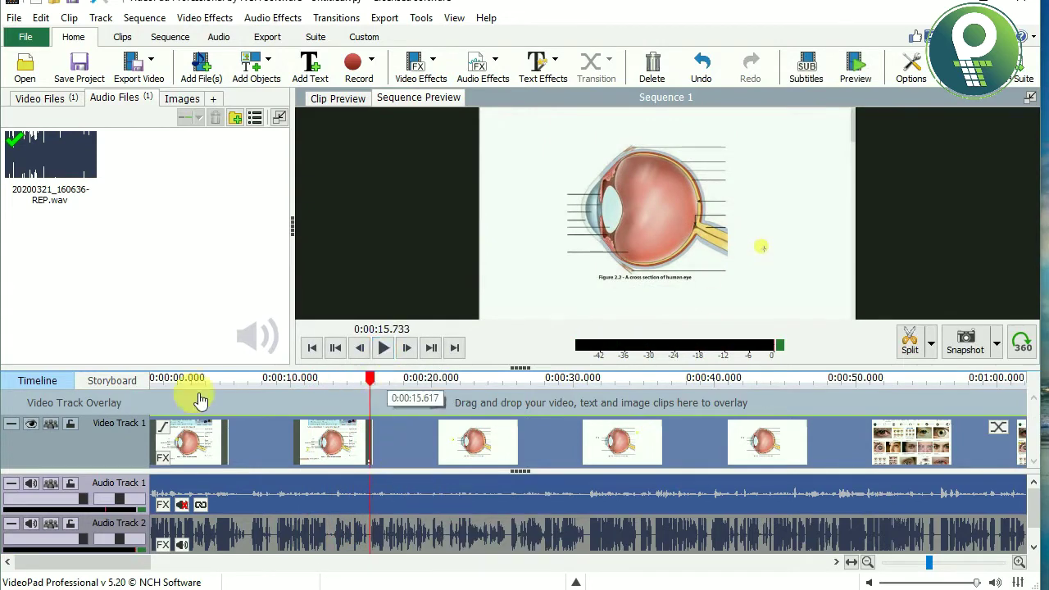
Import Logo Reveal - Music 2.mp4 and insert it into the sequence at 0:00:15.501, splitting the existing clips.
drag(300, 398, 372, 427)
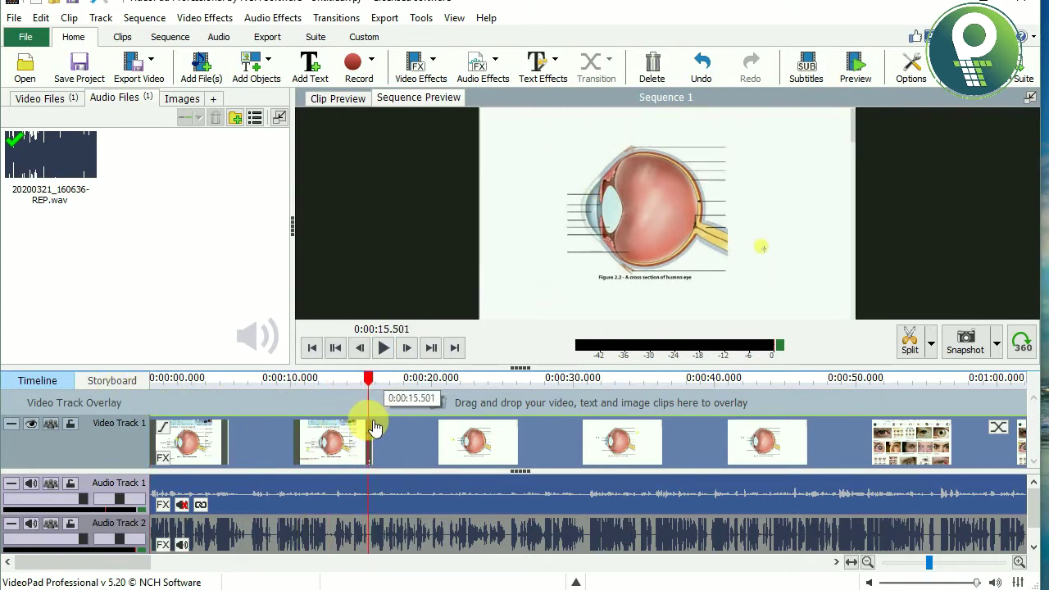
mouse_move(369, 426)
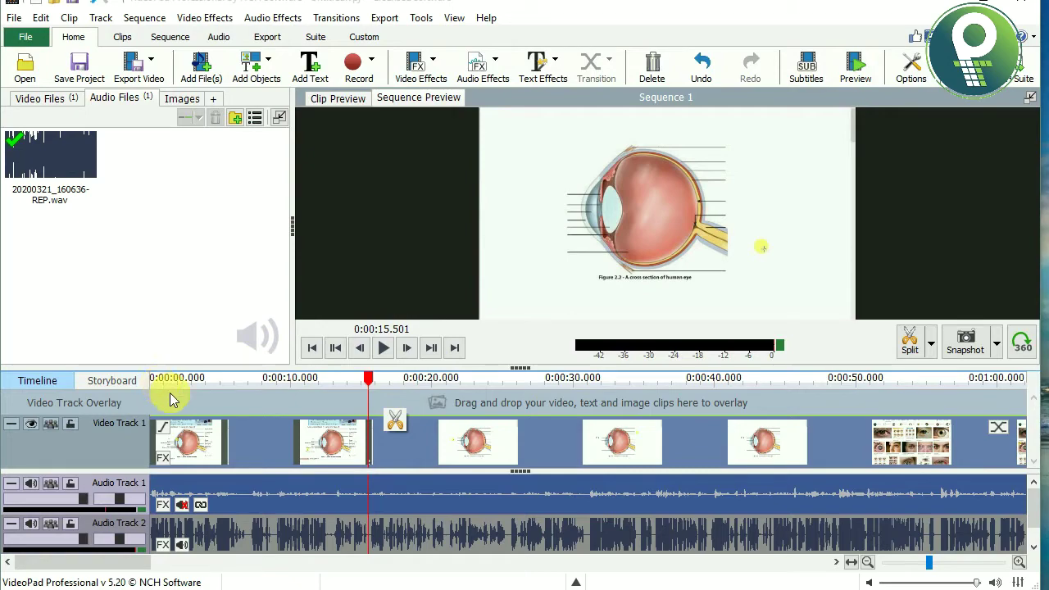
click(26, 67)
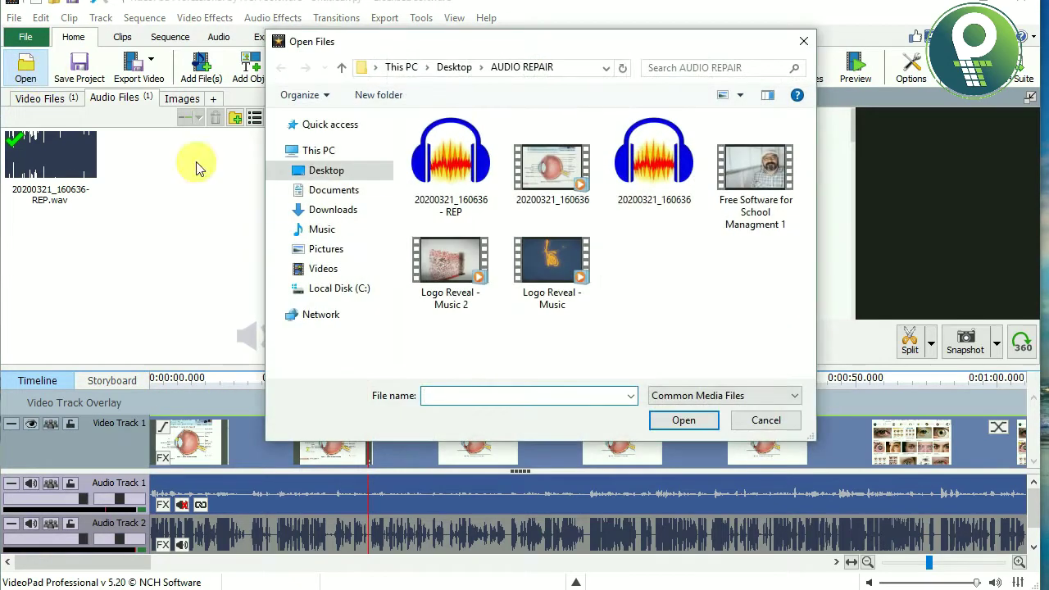
double_click(448, 255)
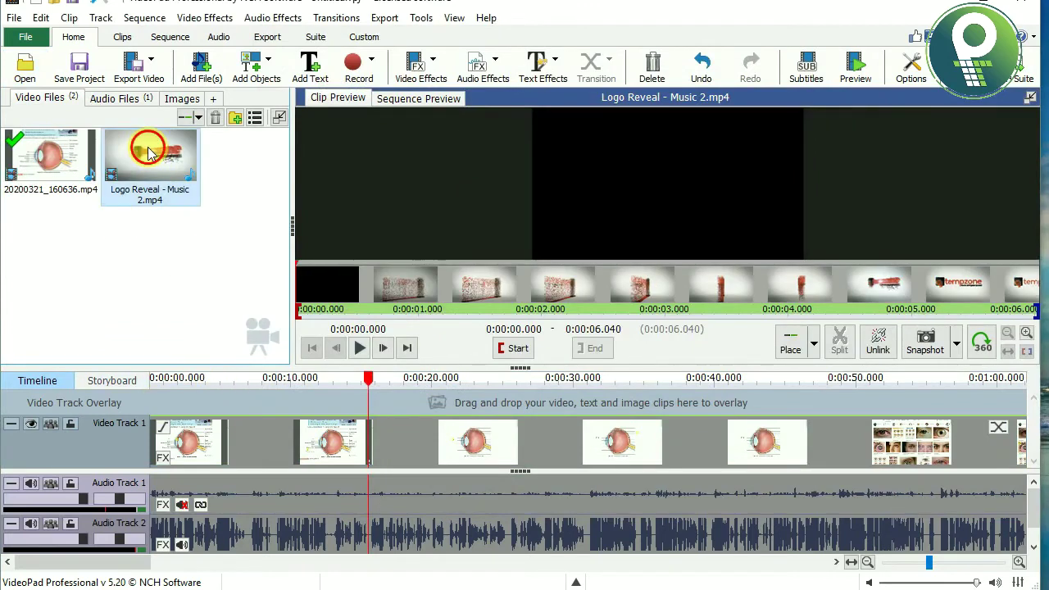
drag(167, 176, 373, 499)
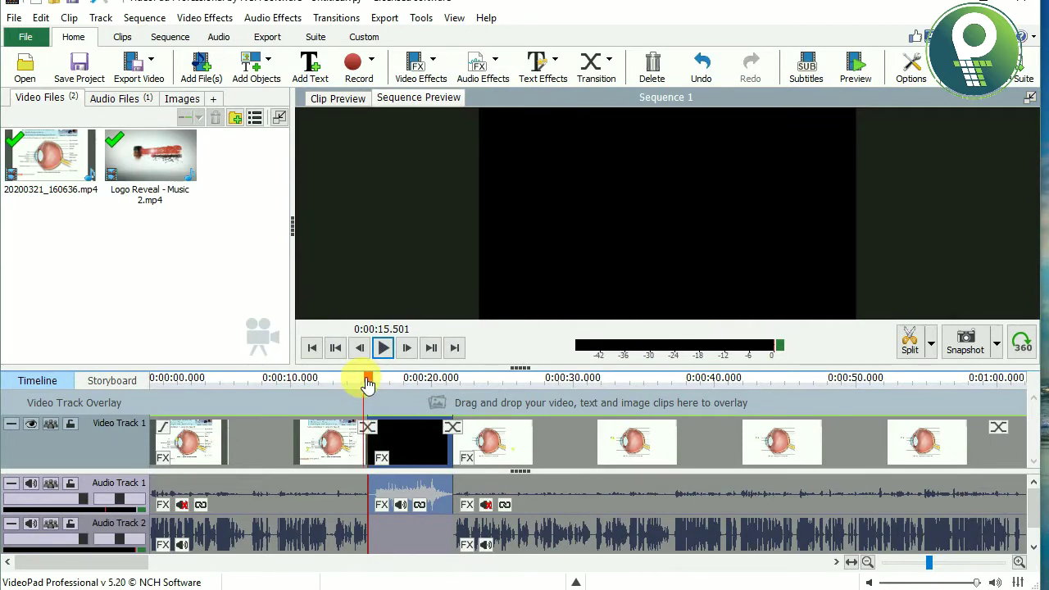
Play the sequence from just before the inserted logo clip until it is past the clip's end.
mouse_move(367, 385)
mouse_down()
mouse_move(332, 383)
mouse_move(351, 384)
mouse_up()
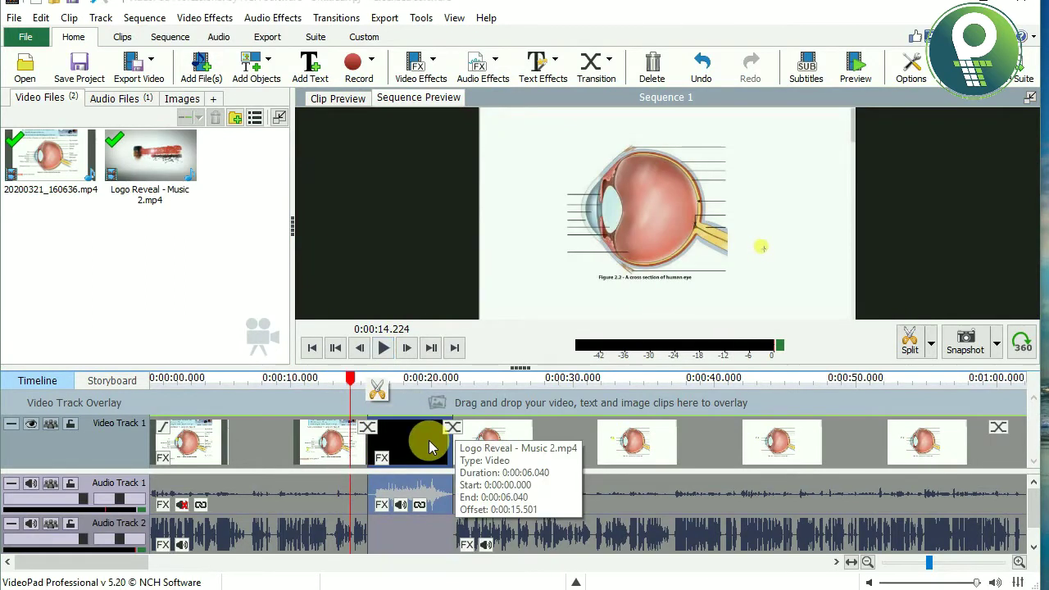
click(384, 347)
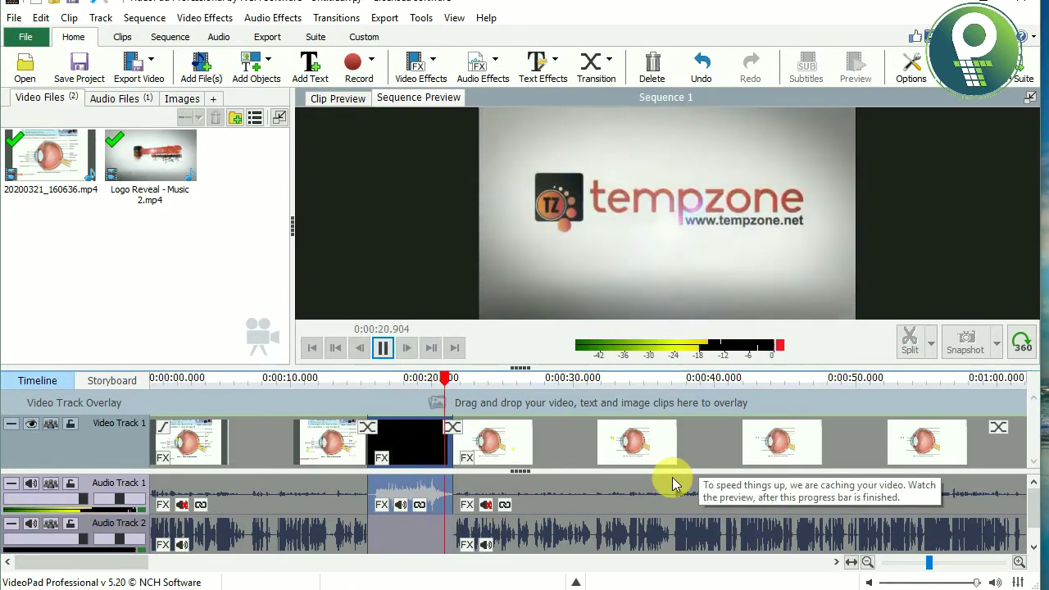
click(383, 348)
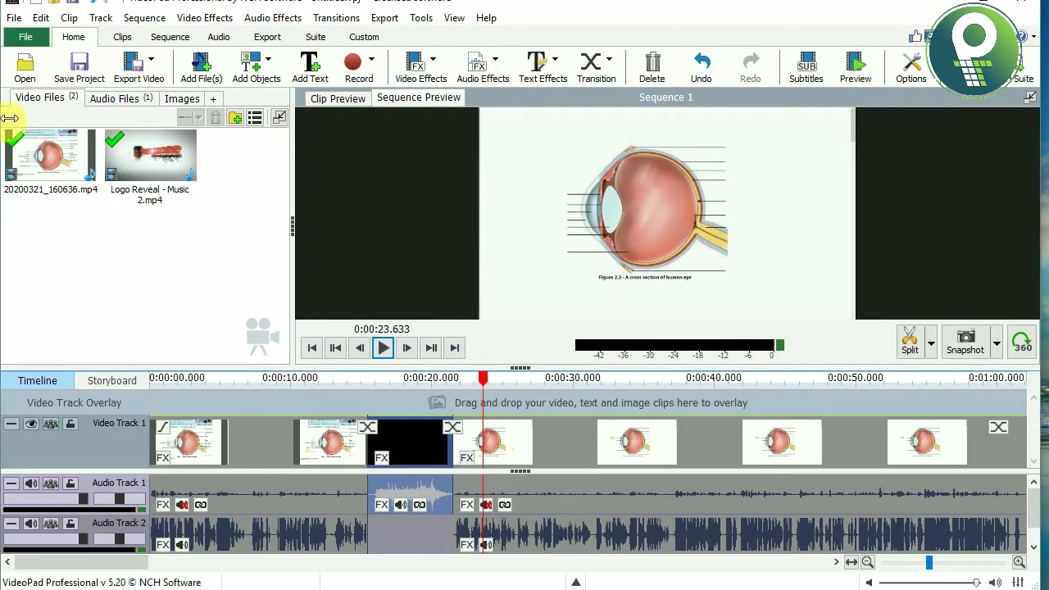
Import Free Software for School Managment 1.avi and insert it at the beginning of the sequence, ahead of the lesson clips.
click(27, 65)
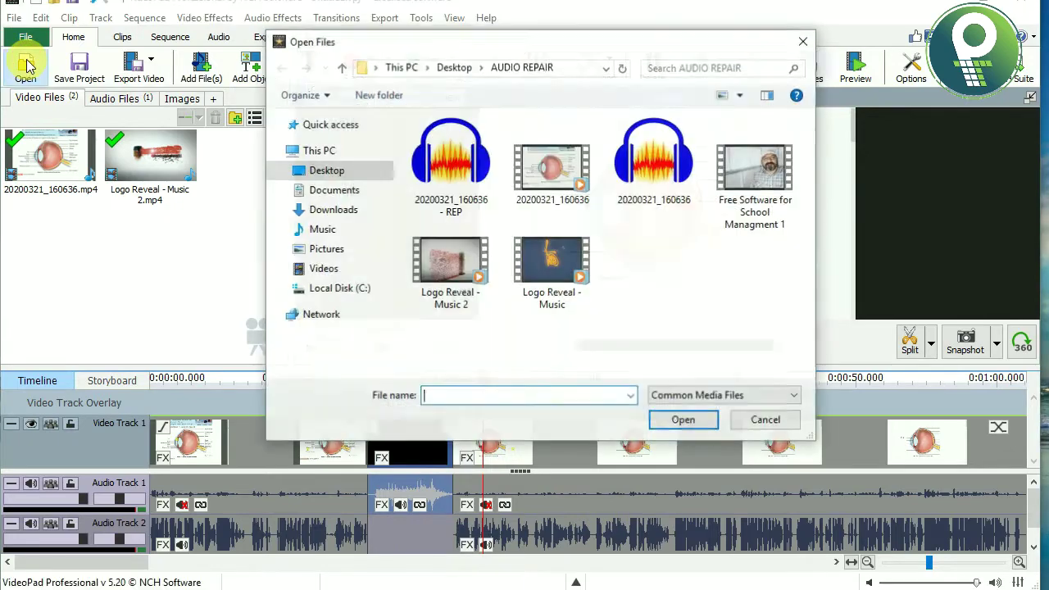
double_click(780, 182)
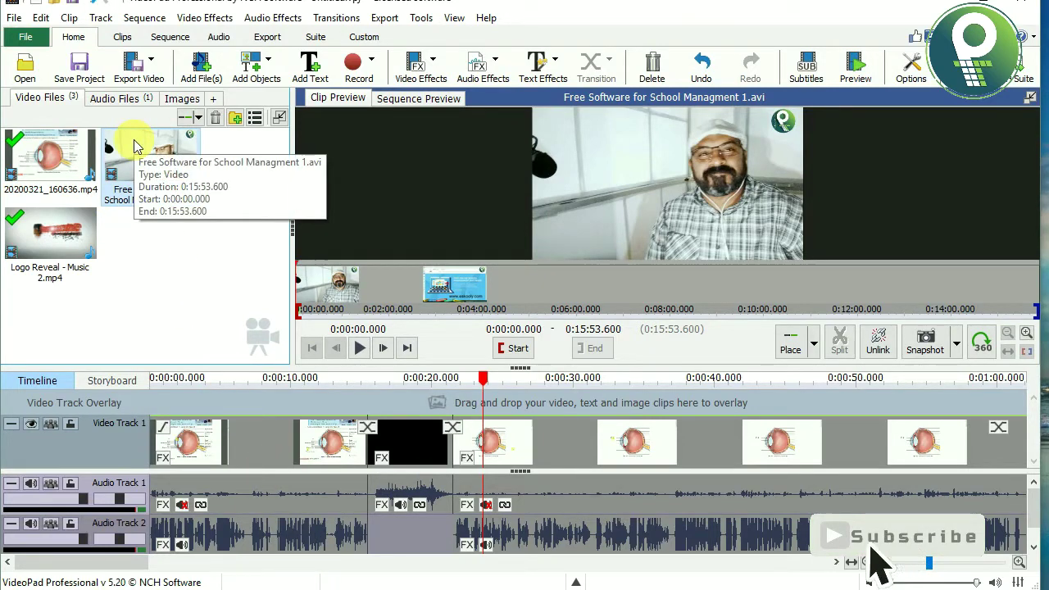
drag(135, 147, 157, 497)
scroll(438, 456, down, 1)
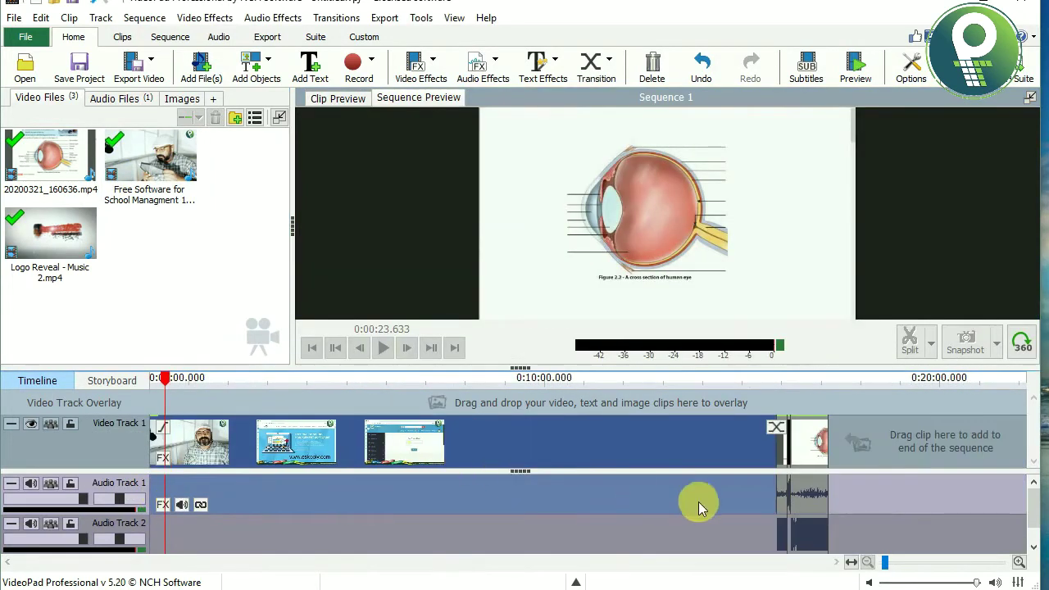
Trim the end of the Free Software for School Managment 1.avi clip so it lasts about 25.65 seconds.
drag(790, 458, 219, 497)
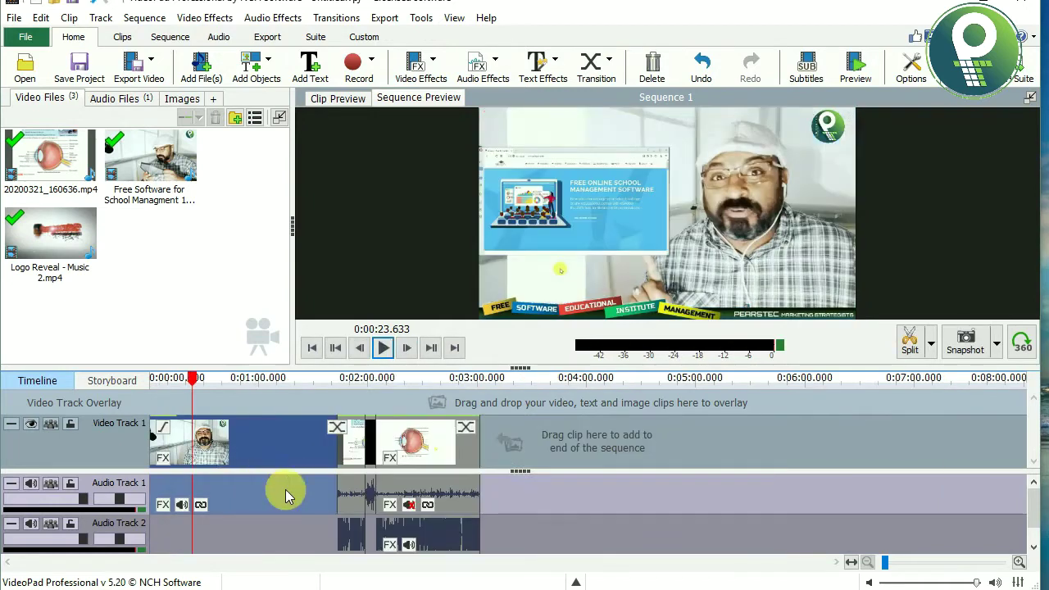
drag(344, 468, 199, 374)
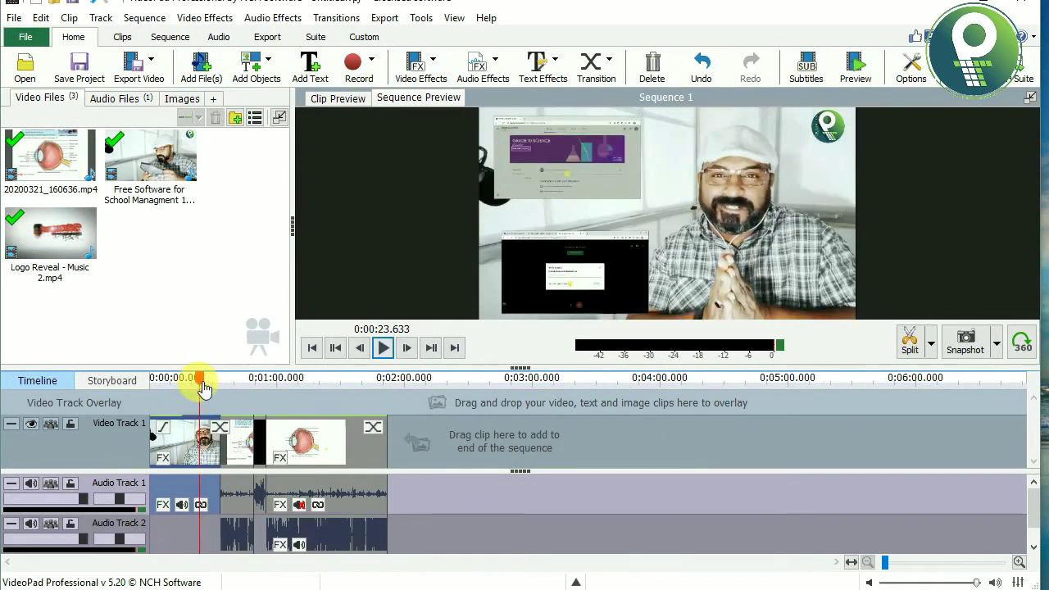
click(153, 390)
scroll(249, 478, up, 2)
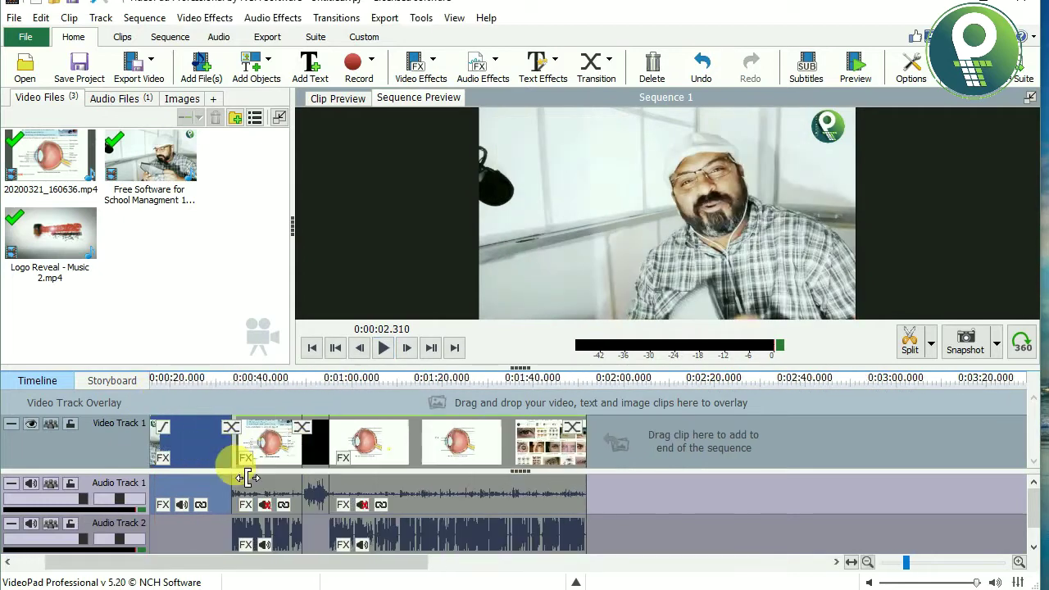
drag(235, 487, 204, 502)
Play the opening of the sequence from 0:00:00.000, dismiss the sound-processing notice and deselect the trimmed clip.
drag(164, 379, 151, 403)
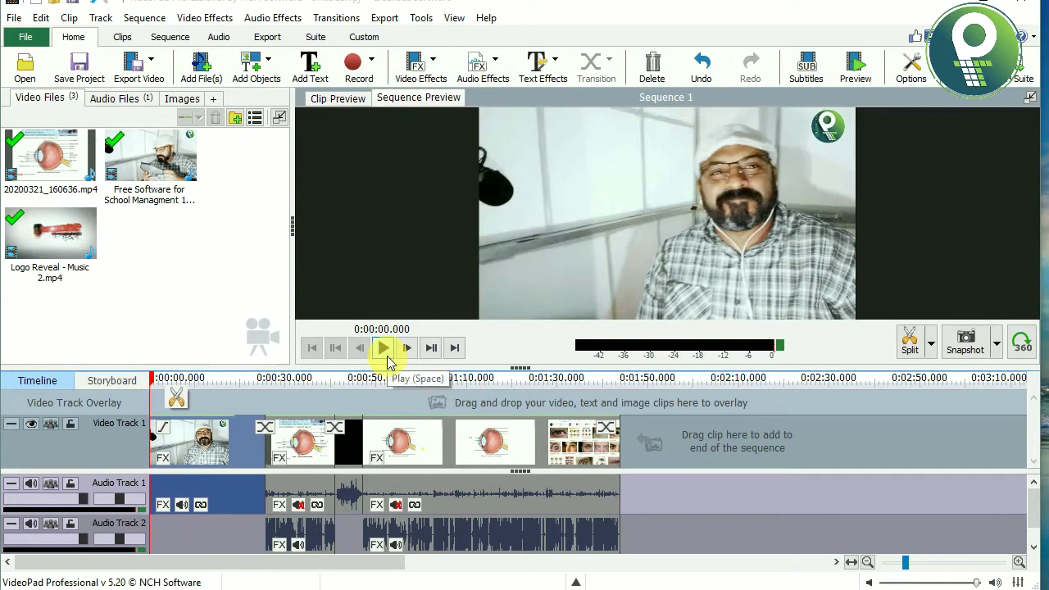
click(385, 349)
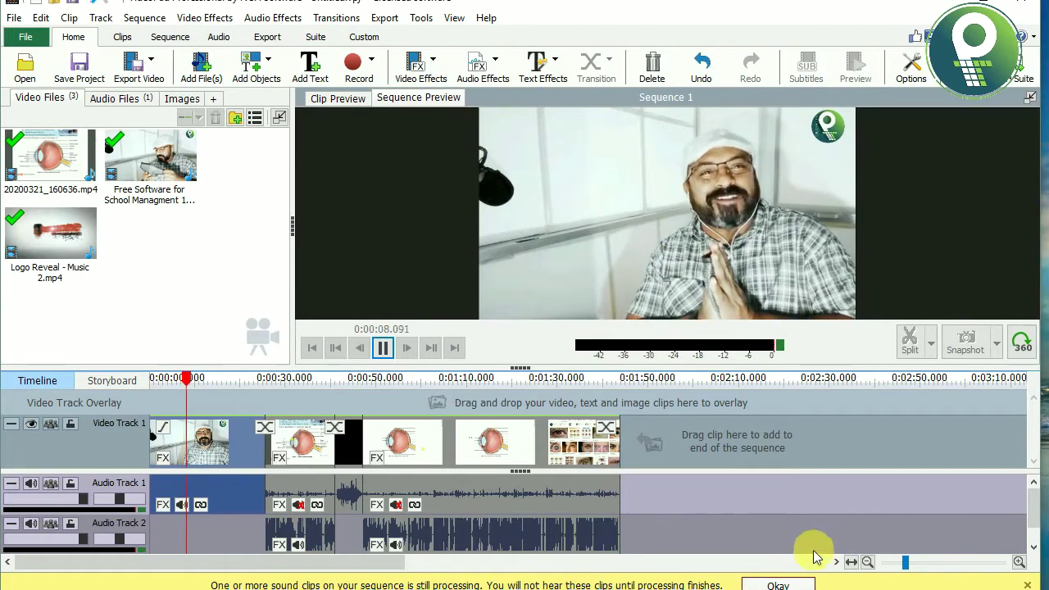
click(780, 584)
click(387, 346)
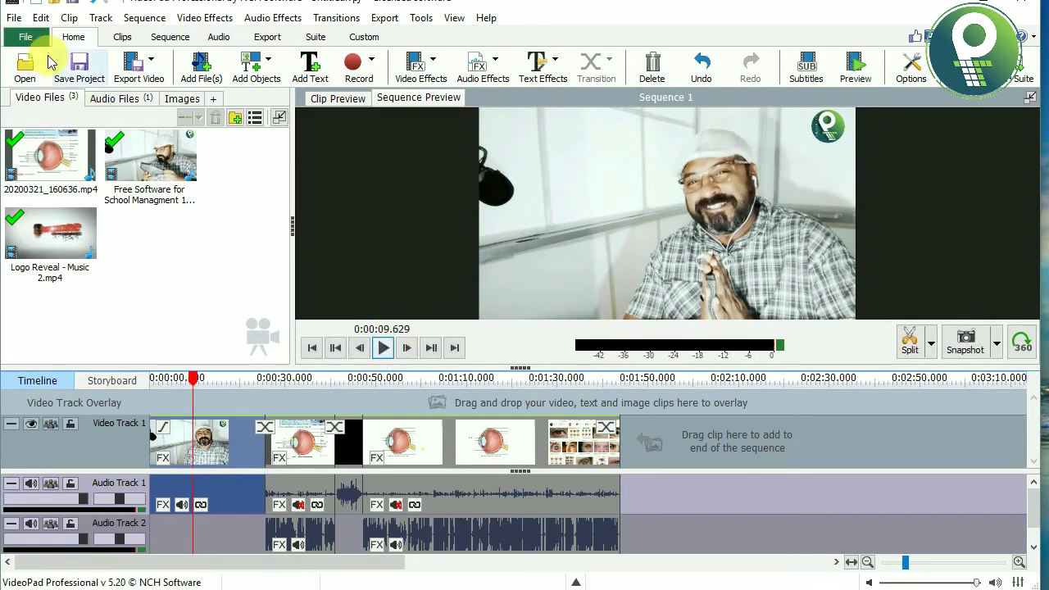
click(115, 97)
click(63, 105)
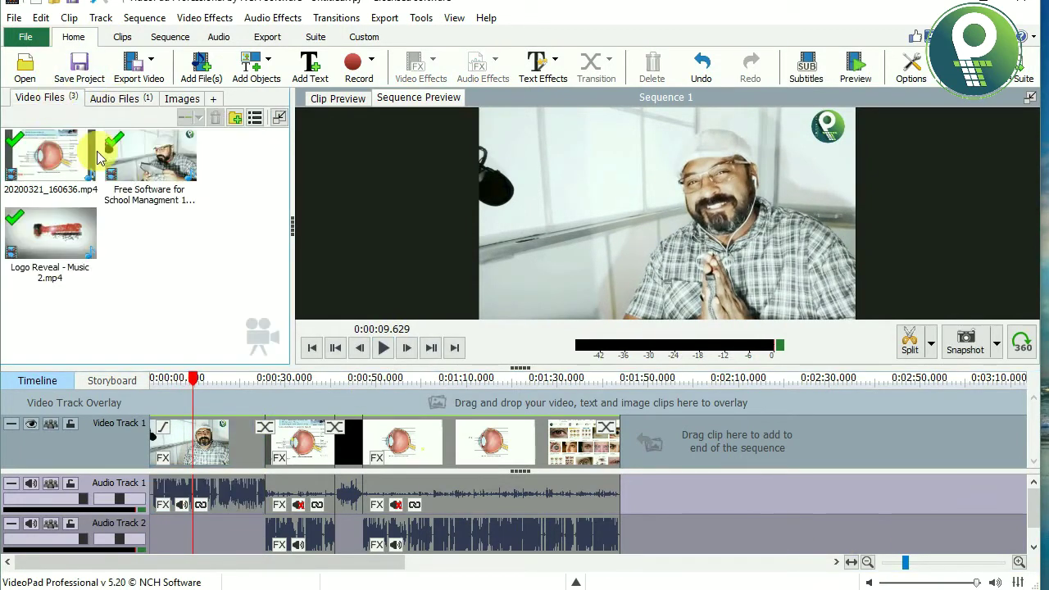
Replay the sequence from the start to check the intro clip's picture and sound up to about 0:00:23.628.
drag(196, 379, 151, 379)
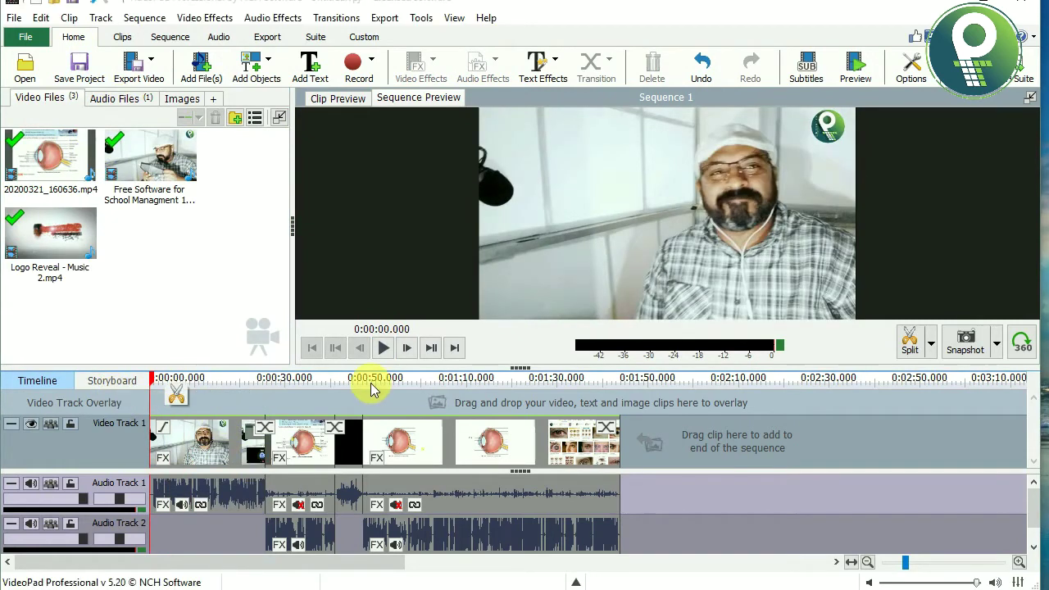
click(385, 347)
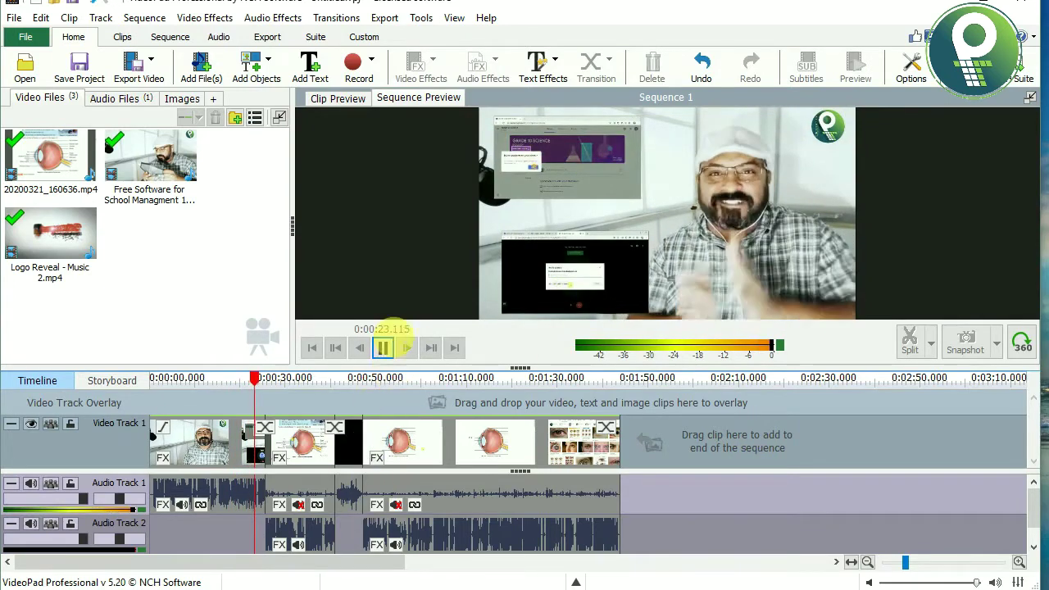
click(382, 348)
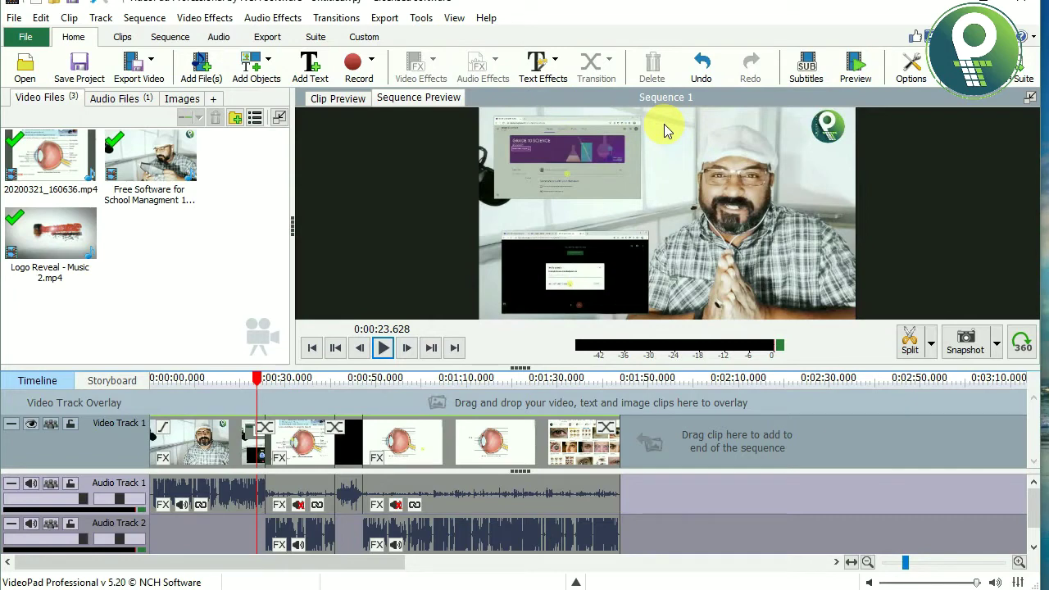
Select the intro clip on Video Track 1 and move the playhead to 0:00:49.753 in the eye lesson.
click(189, 453)
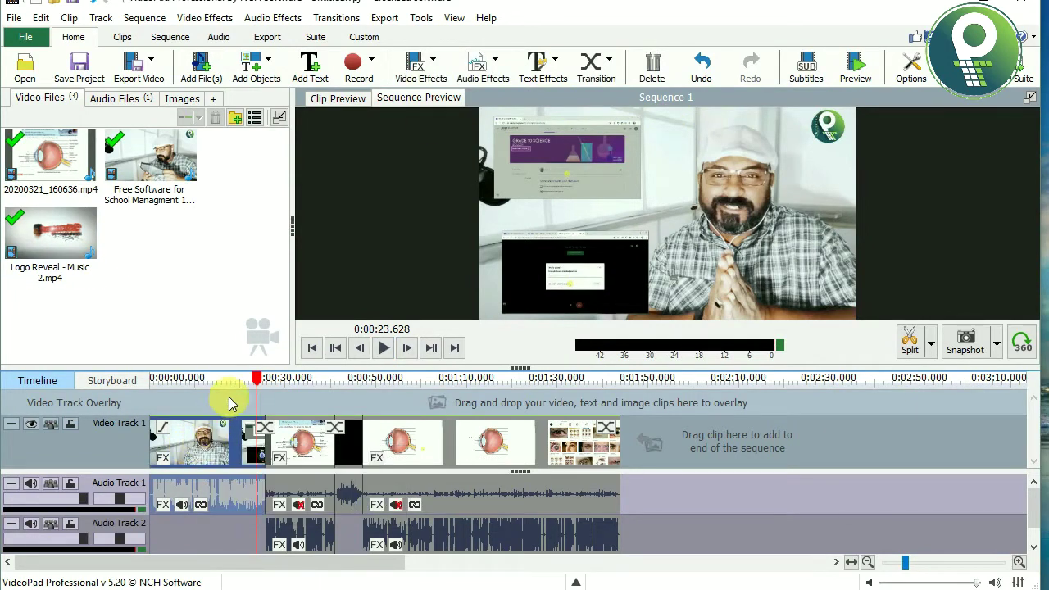
drag(266, 391, 297, 388)
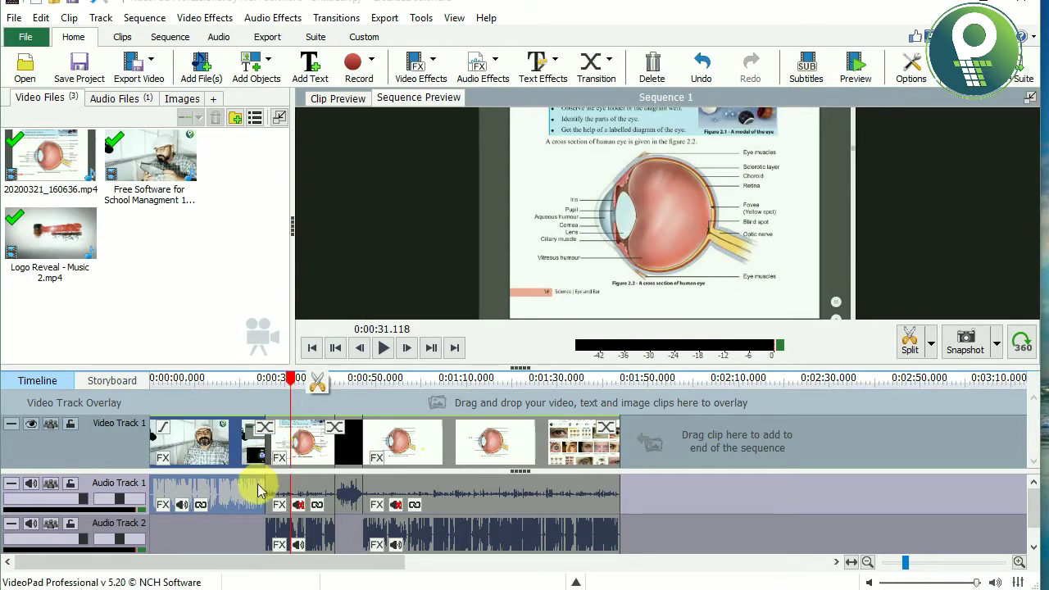
click(401, 399)
drag(399, 402, 374, 396)
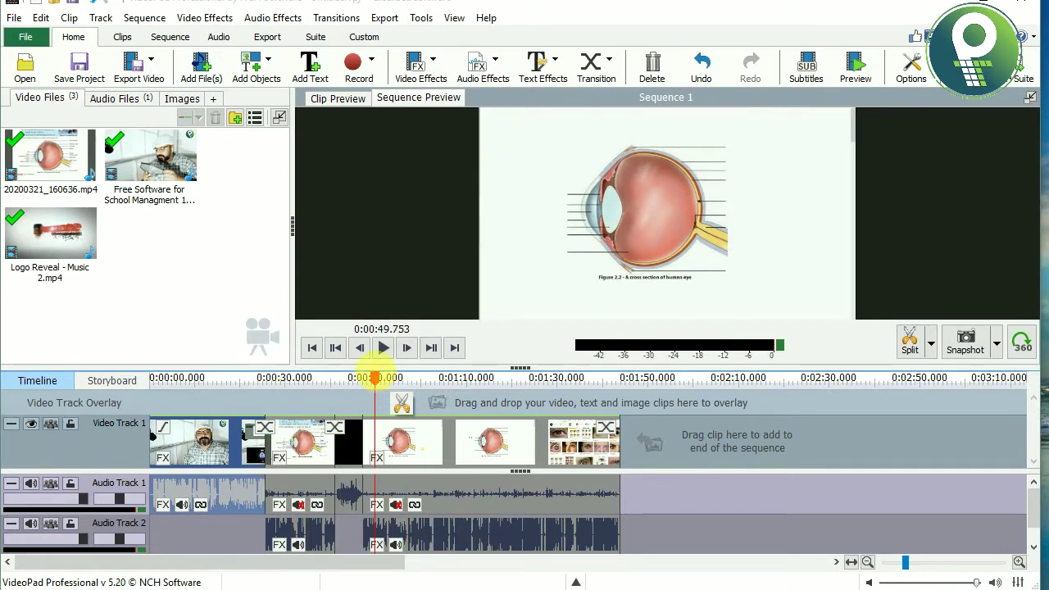
key(Print)
mouse_move(159, 20)
mouse_down()
mouse_move(803, 557)
mouse_move(824, 589)
mouse_up()
click(840, 480)
mouse_move(709, 206)
mouse_down()
mouse_move(533, 327)
mouse_move(377, 399)
mouse_up()
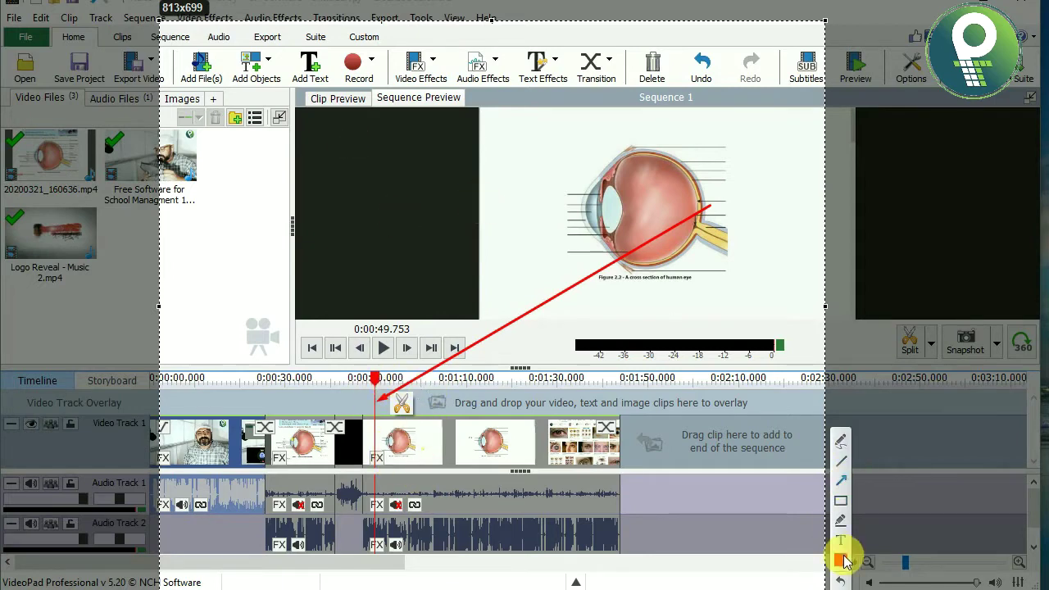
key(Escape)
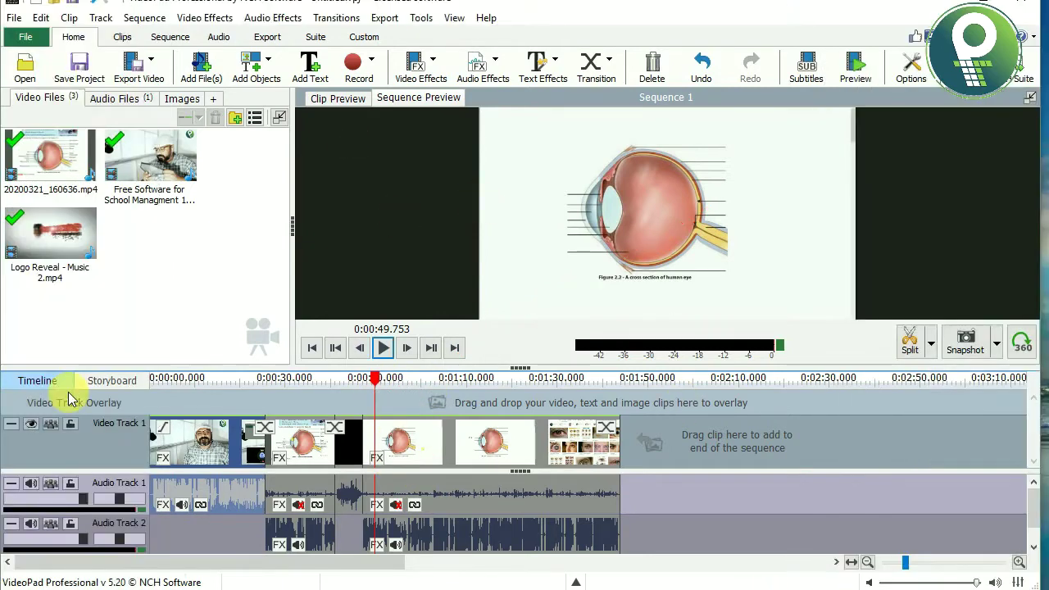
Unlink the intro clip's video from its audio and delete the clip's audio from Audio Track 1.
right_click(187, 458)
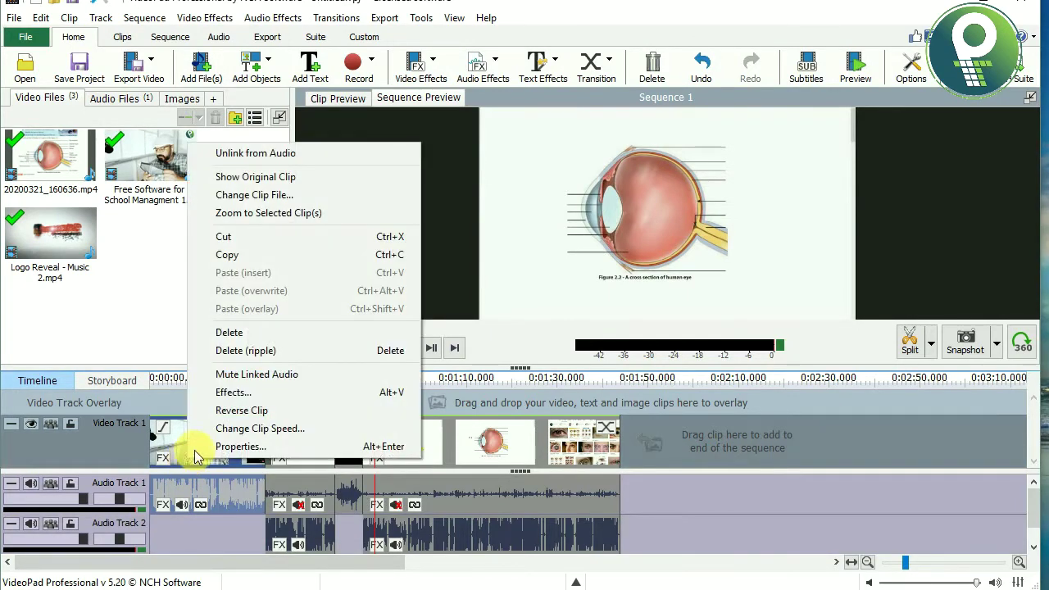
click(245, 154)
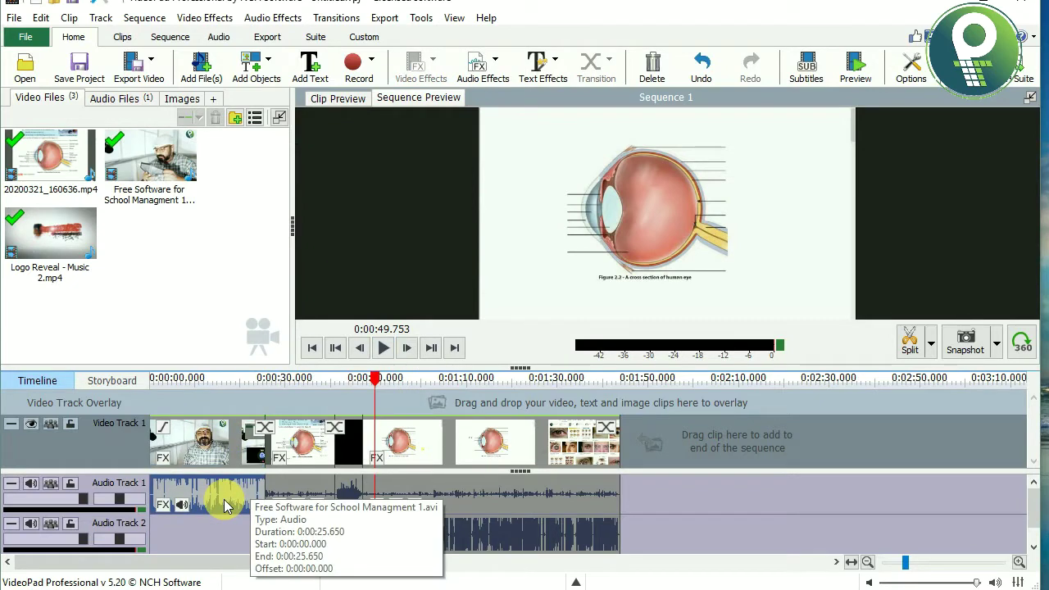
key(Delete)
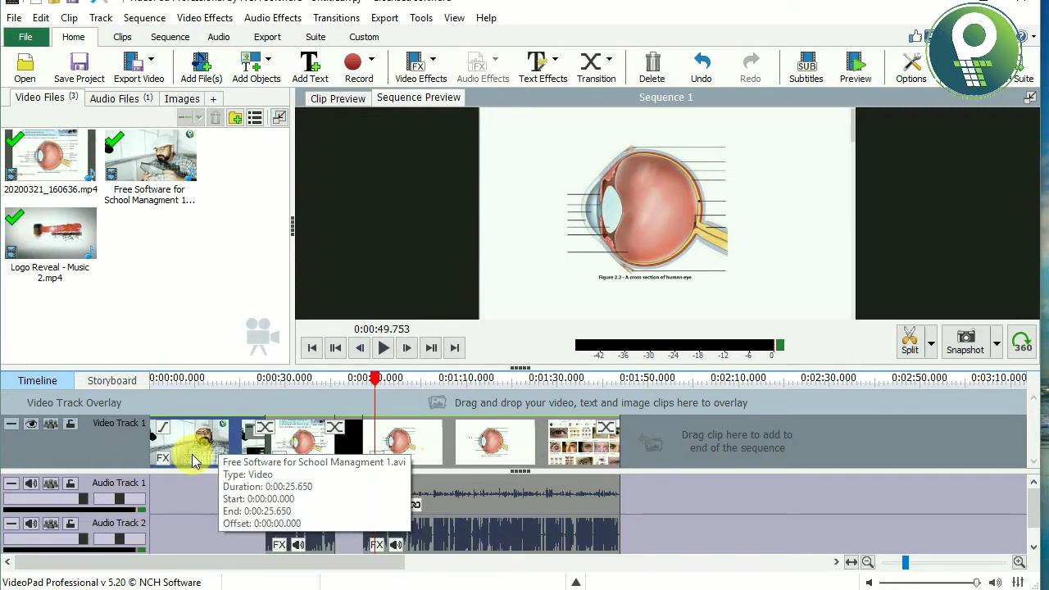
Move the silent intro clip onto a new overlay video track and position it over the lesson, ending at 0:00:49.753.
drag(179, 446, 191, 407)
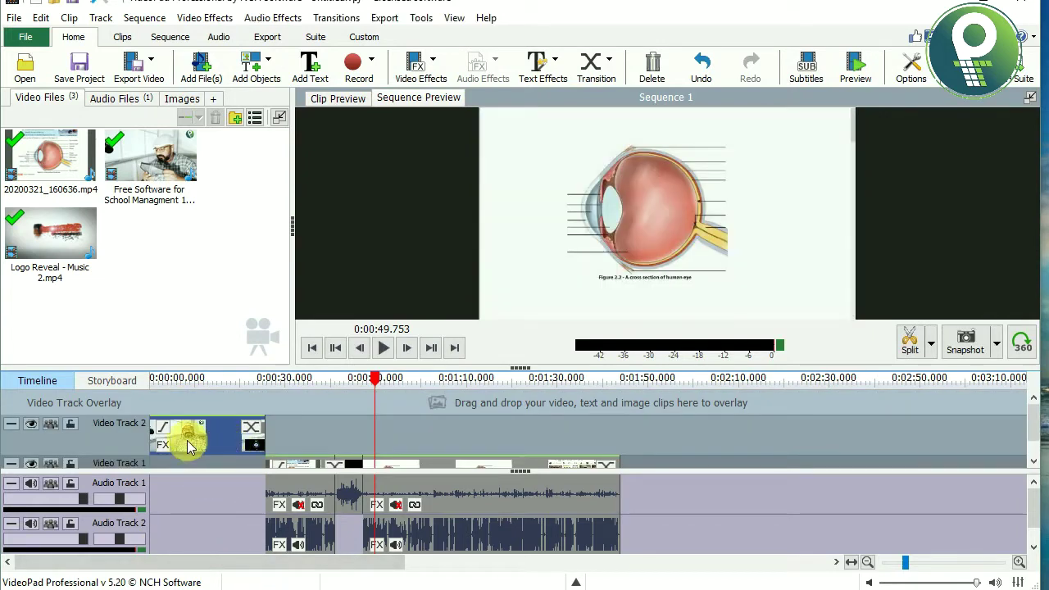
drag(188, 446, 409, 446)
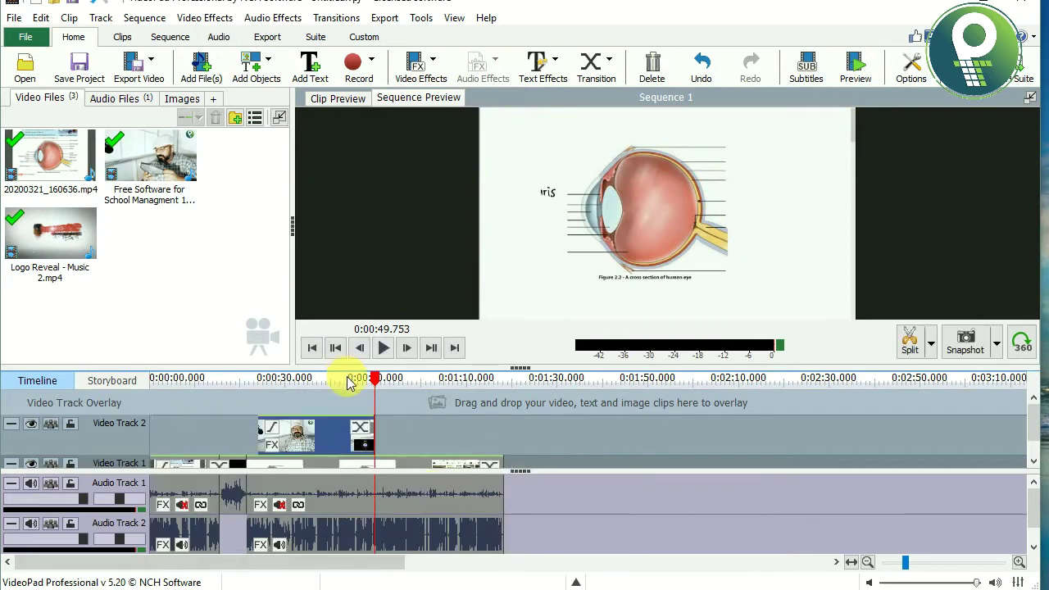
Play the sequence from 0:00:20.987 until a few seconds into the overlaid clip to check how it covers the lesson.
drag(371, 389, 248, 414)
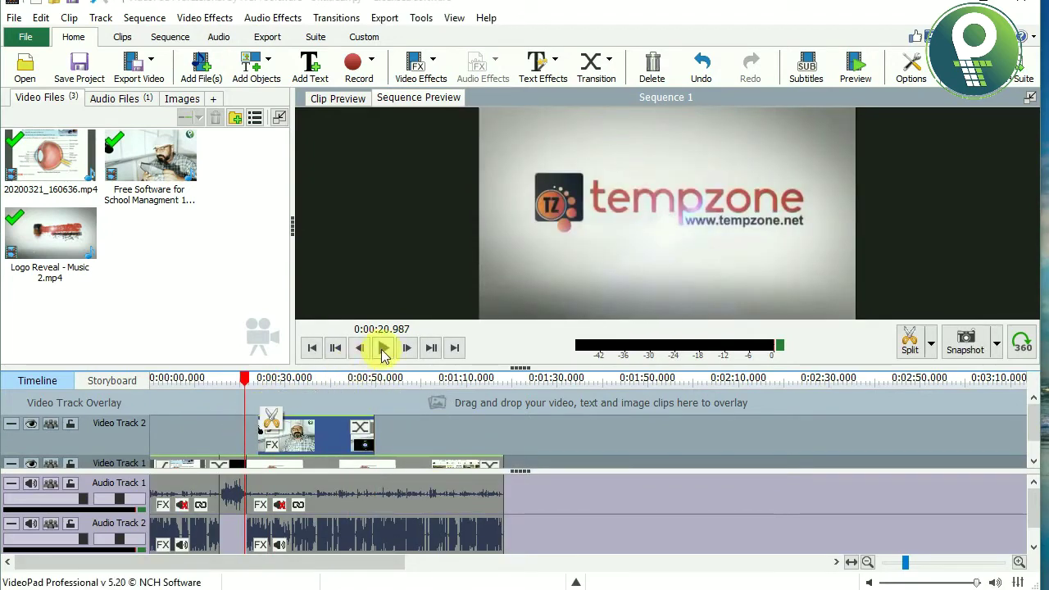
click(384, 349)
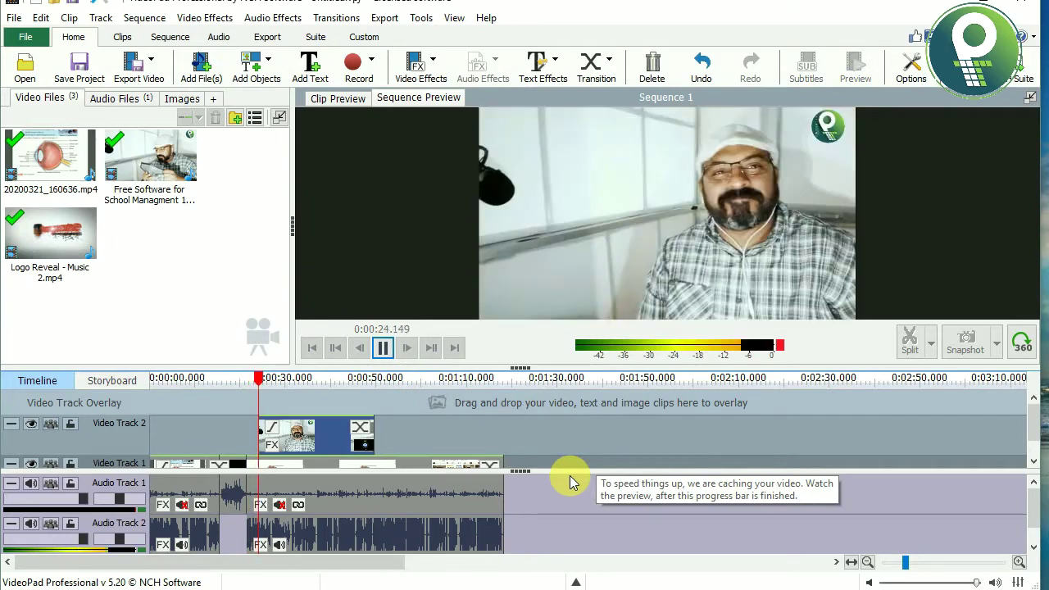
click(383, 347)
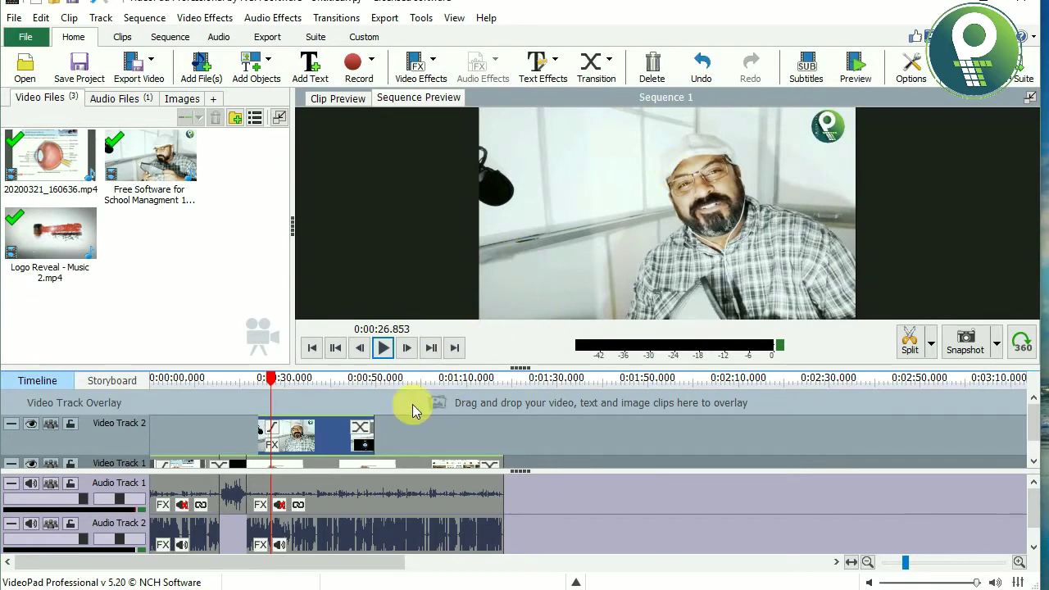
Add a Scale effect to the overlaid clip on Video Track 2 and set its horizontal and vertical ratios to 0.33.
right_click(294, 436)
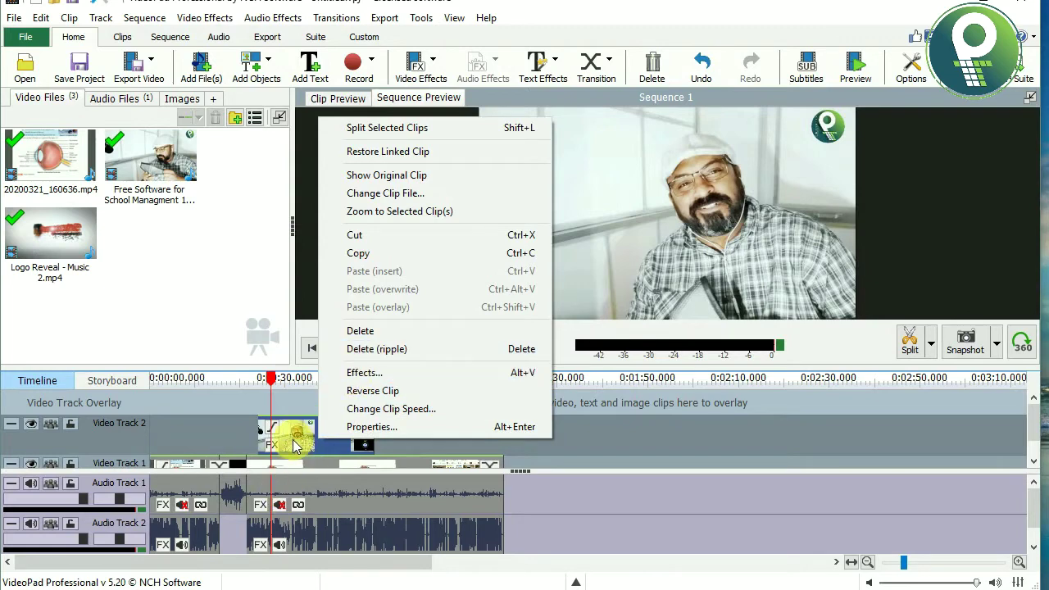
click(295, 445)
right_click(330, 446)
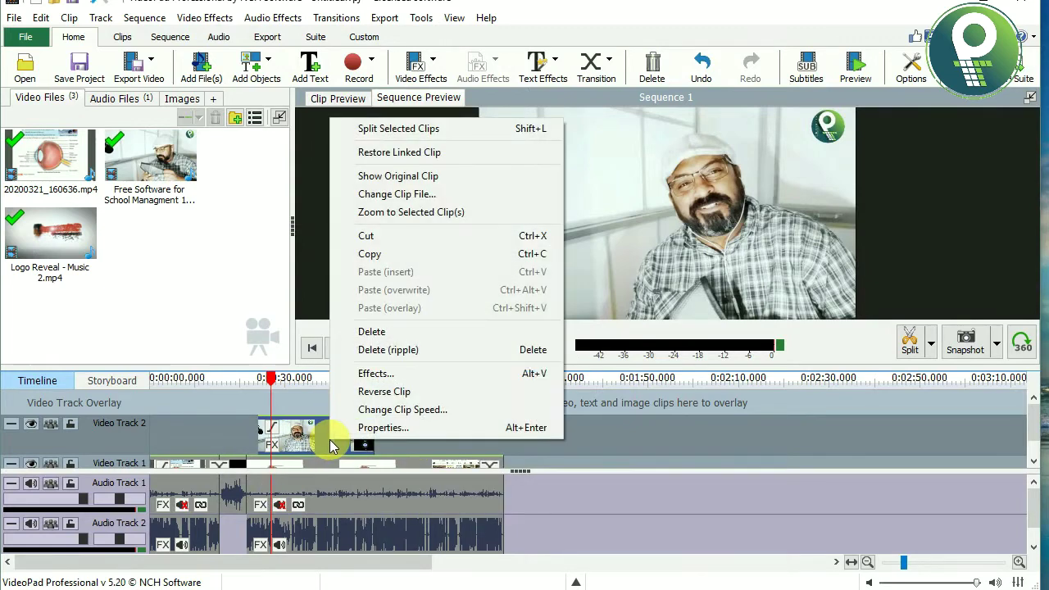
click(367, 385)
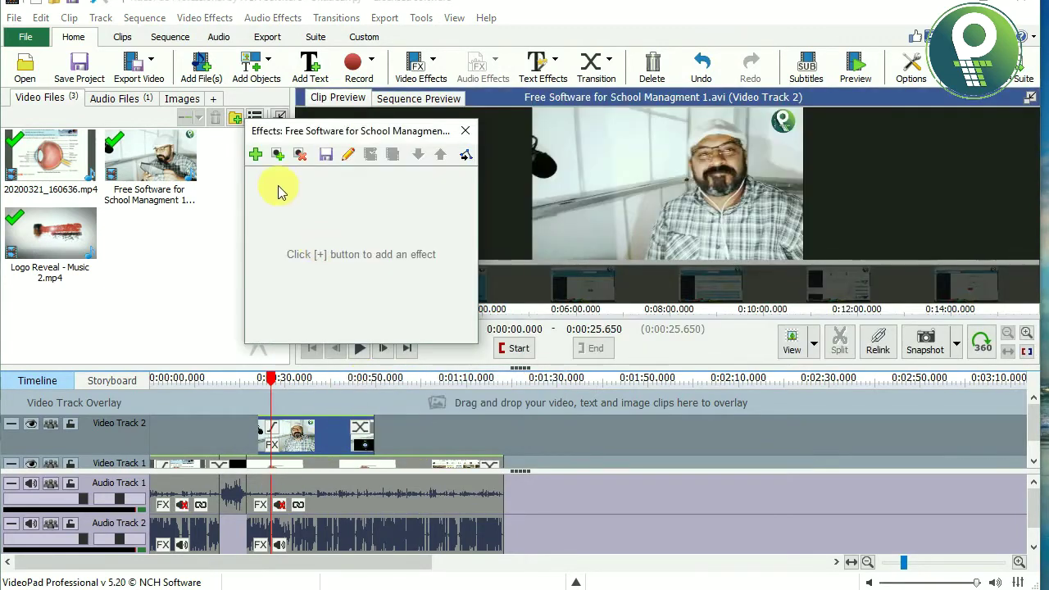
click(255, 156)
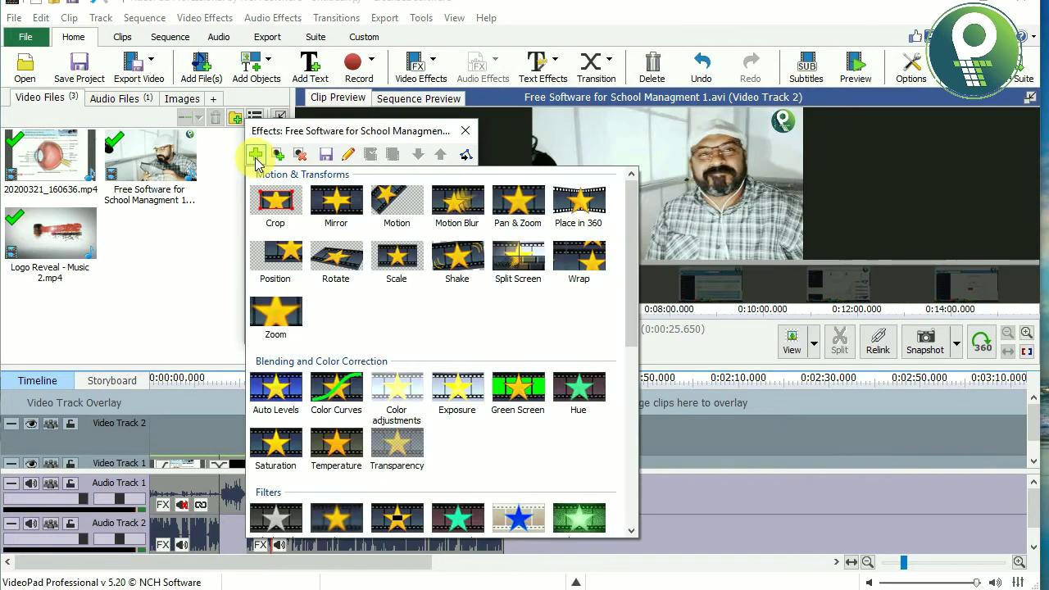
click(395, 250)
drag(349, 235, 338, 239)
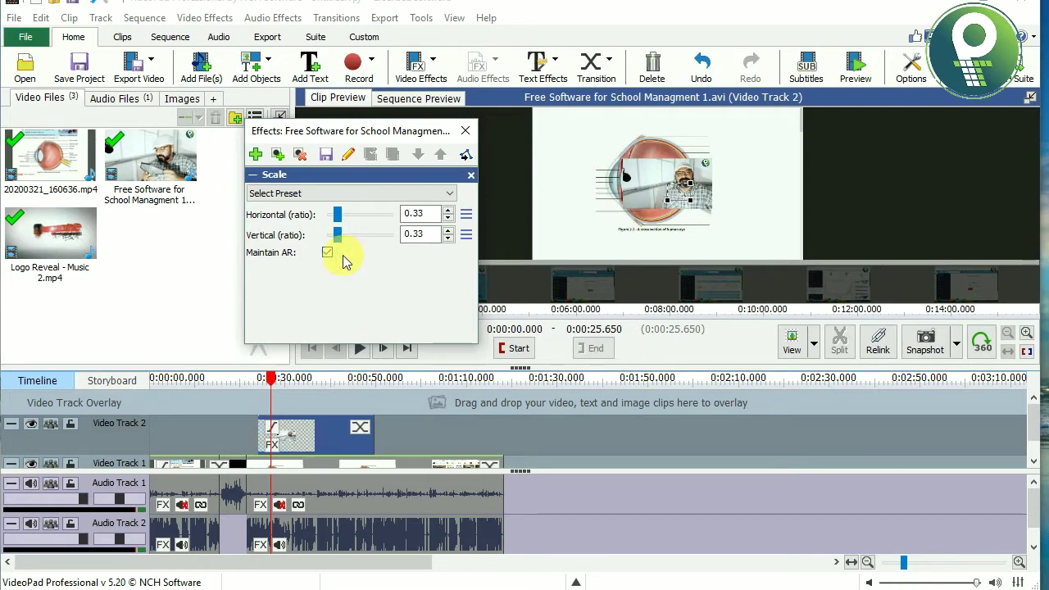
Add a Position effect placing the overlaid clip in the frame's lower-right corner, at about 29.70 horizontal and 28.11 vertical offset.
click(256, 154)
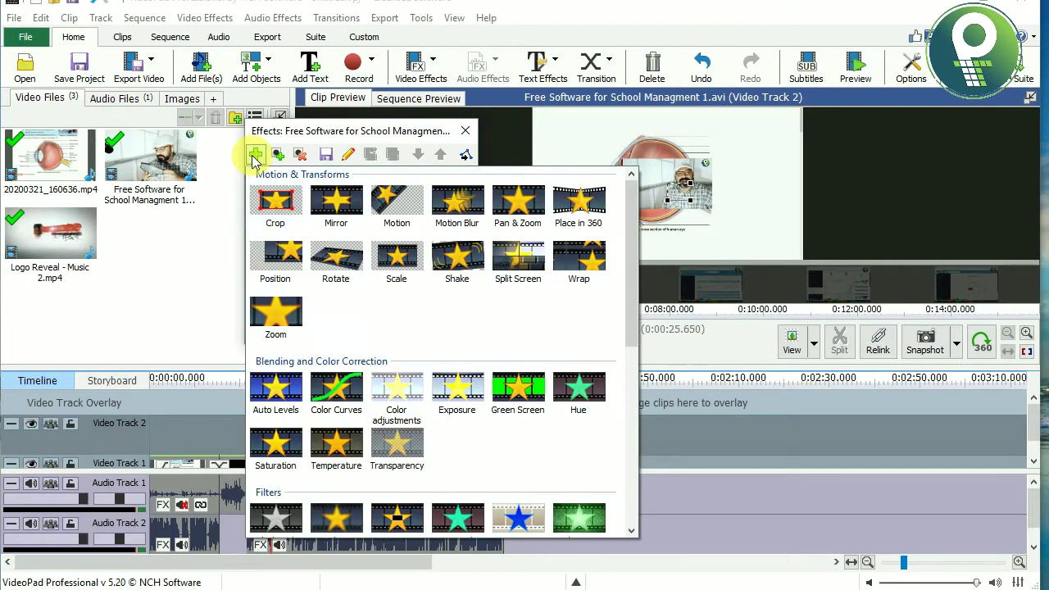
click(278, 264)
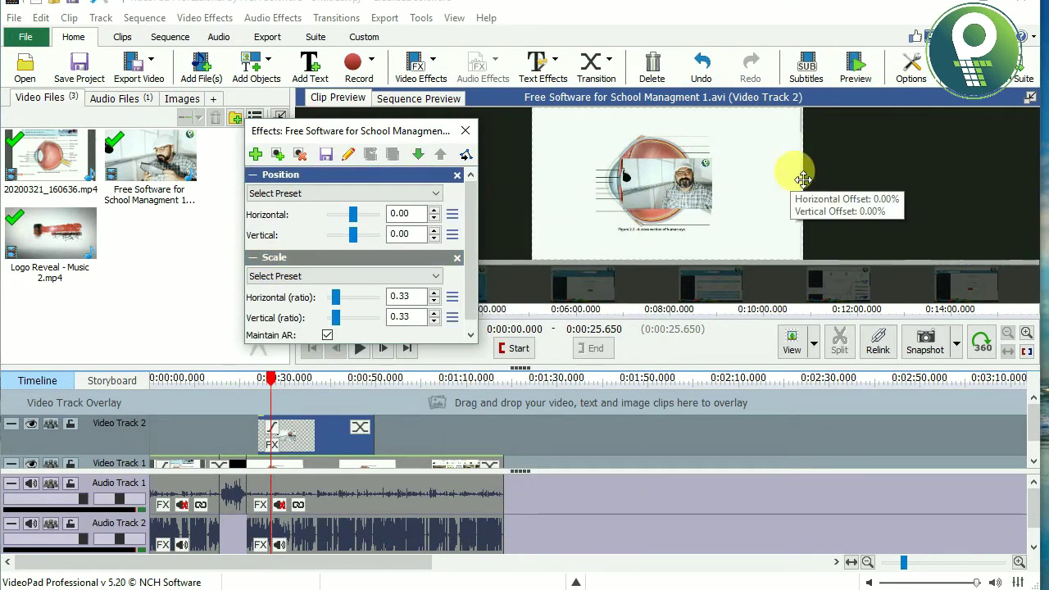
drag(686, 192, 750, 234)
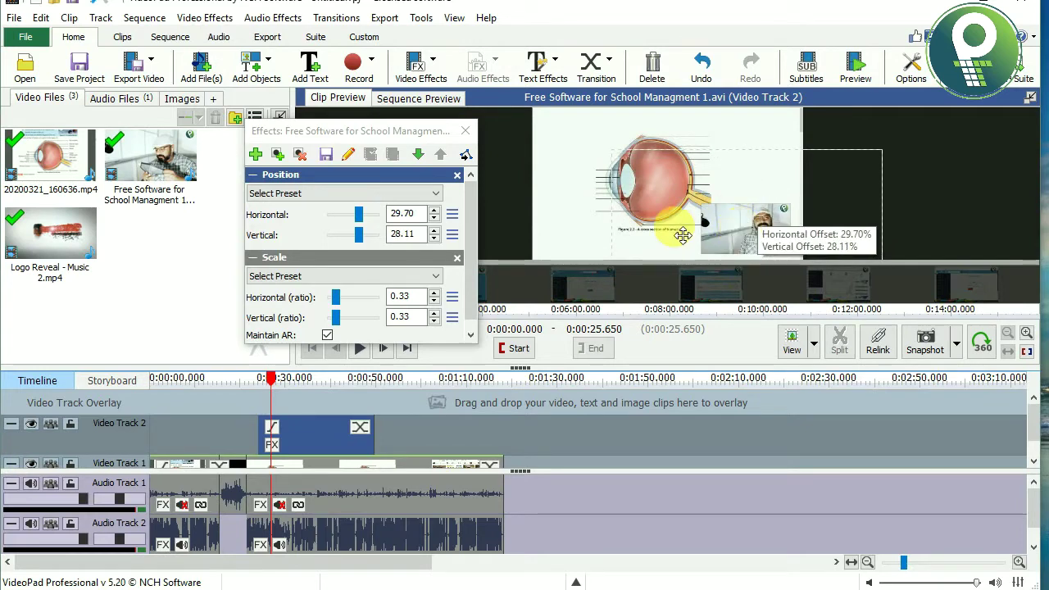
click(464, 133)
click(254, 379)
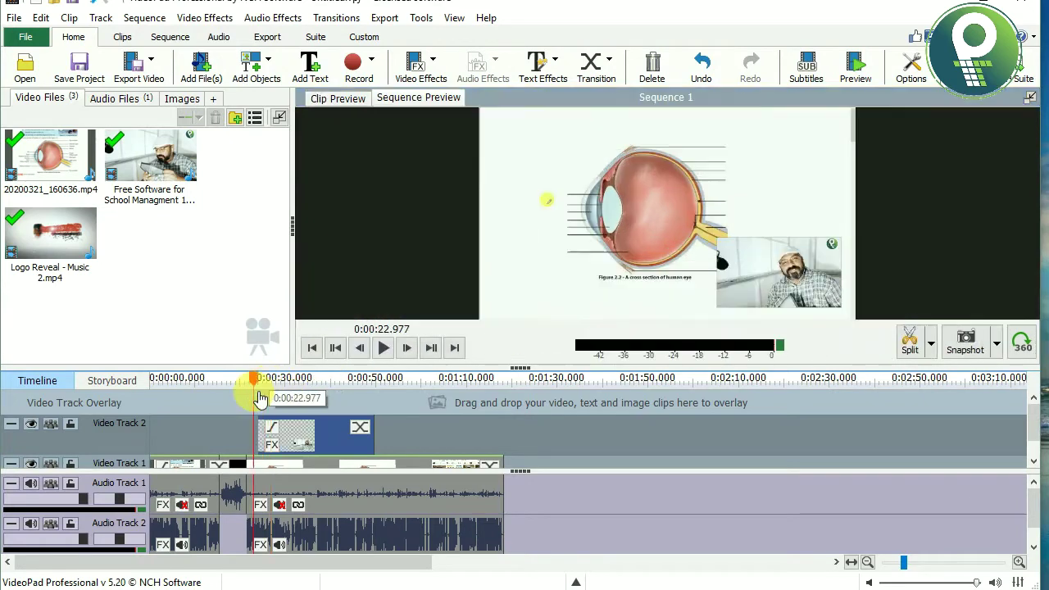
Play the sequence from shortly before the logo reveal into the overlaid clip to check the picture-in-picture.
scroll(318, 430, up, 1)
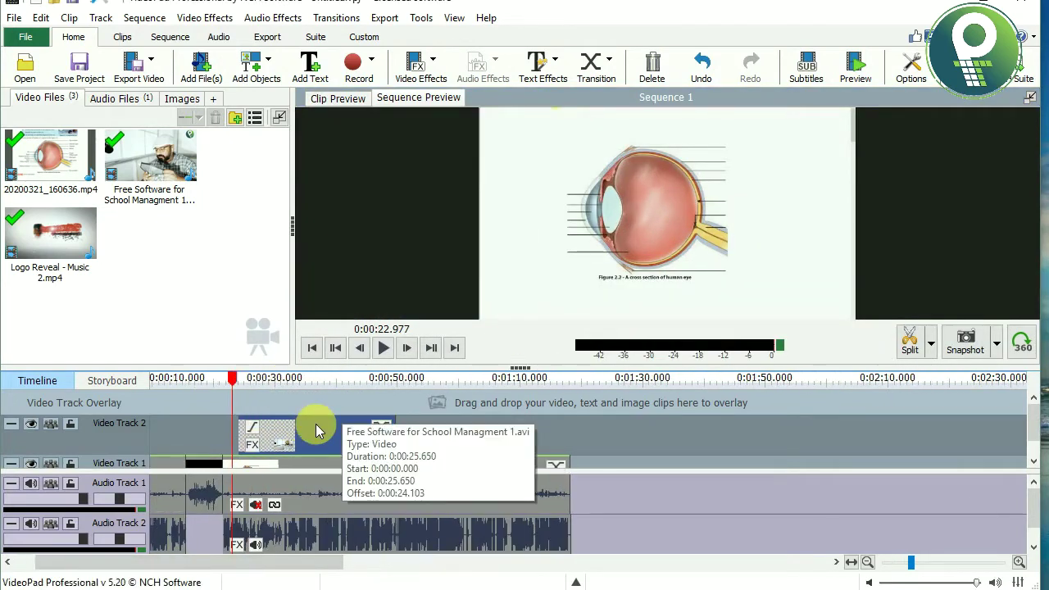
scroll(318, 430, down, 1)
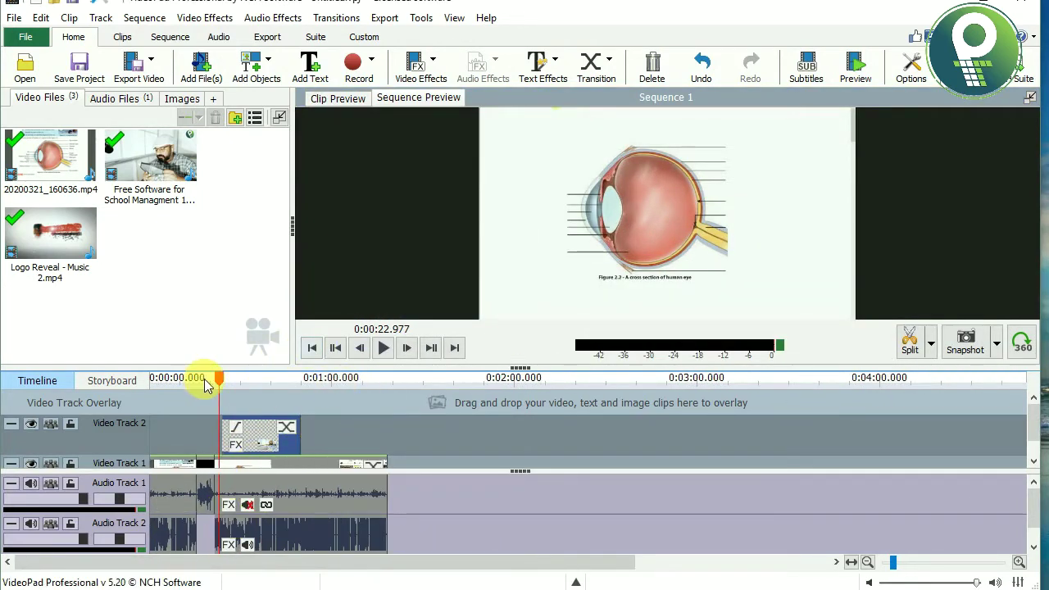
click(191, 380)
click(383, 347)
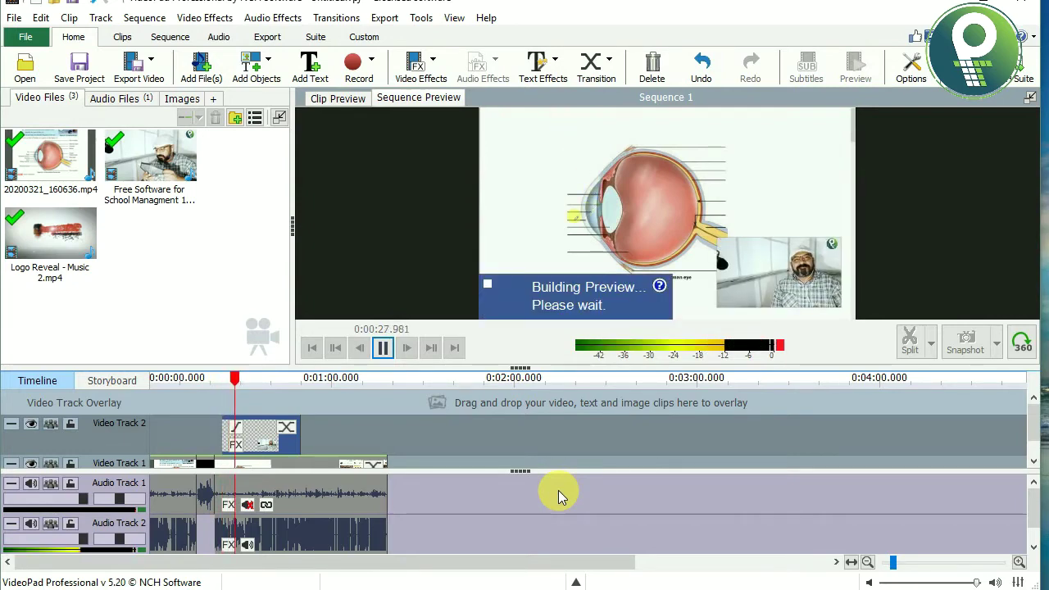
click(382, 348)
Scrub through the picture-in-picture section from about 0:00:22 to 0:00:38.392 to inspect the overlay over the lesson.
drag(240, 376, 225, 422)
scroll(225, 422, up, 3)
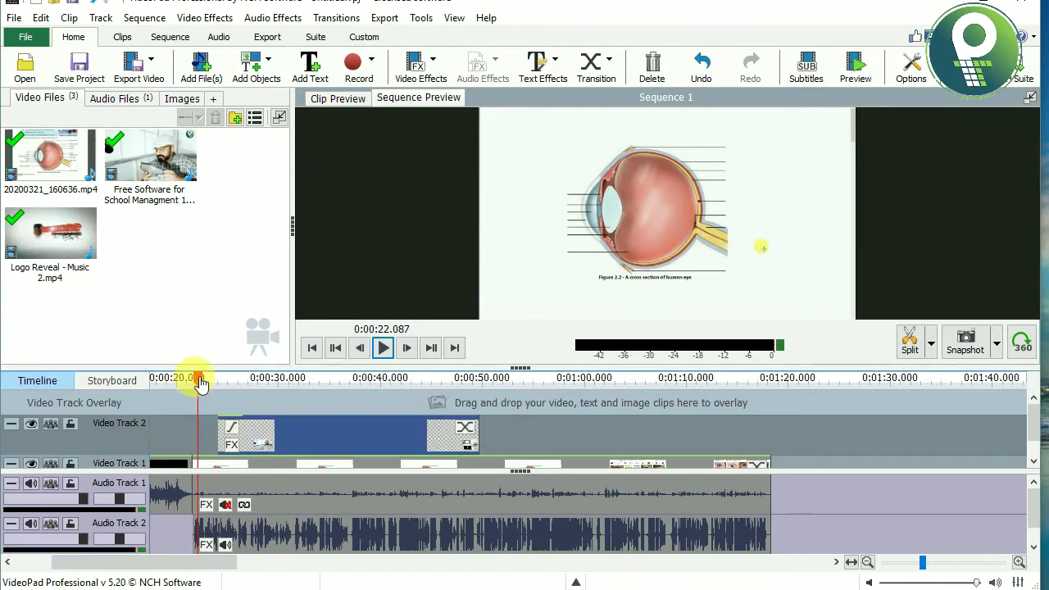
drag(207, 385, 365, 459)
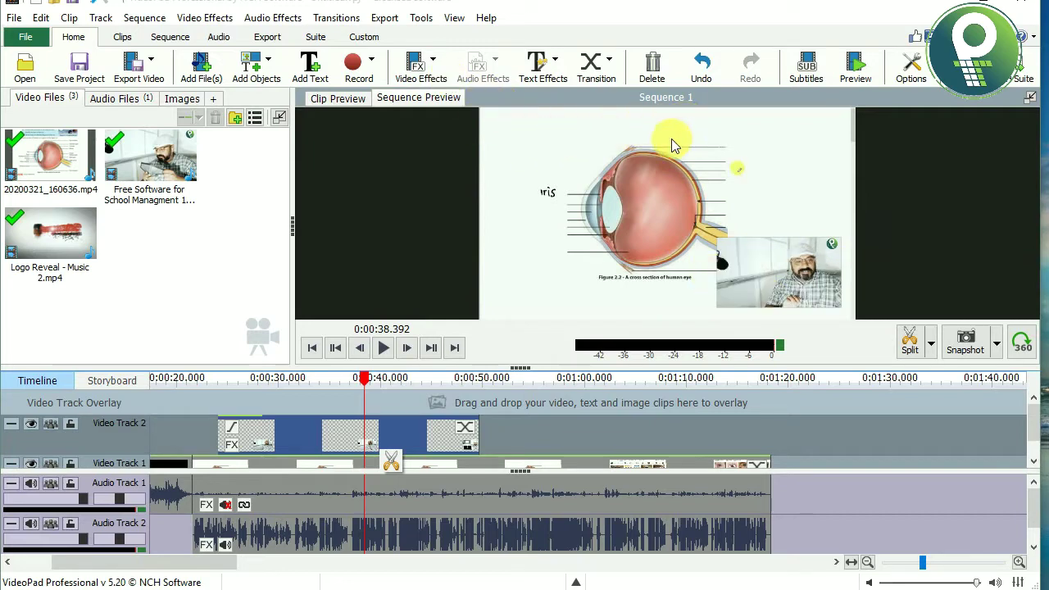
Add a Simple Text Overlay on a new video track starting at 0:00:31.472.
drag(371, 385, 294, 387)
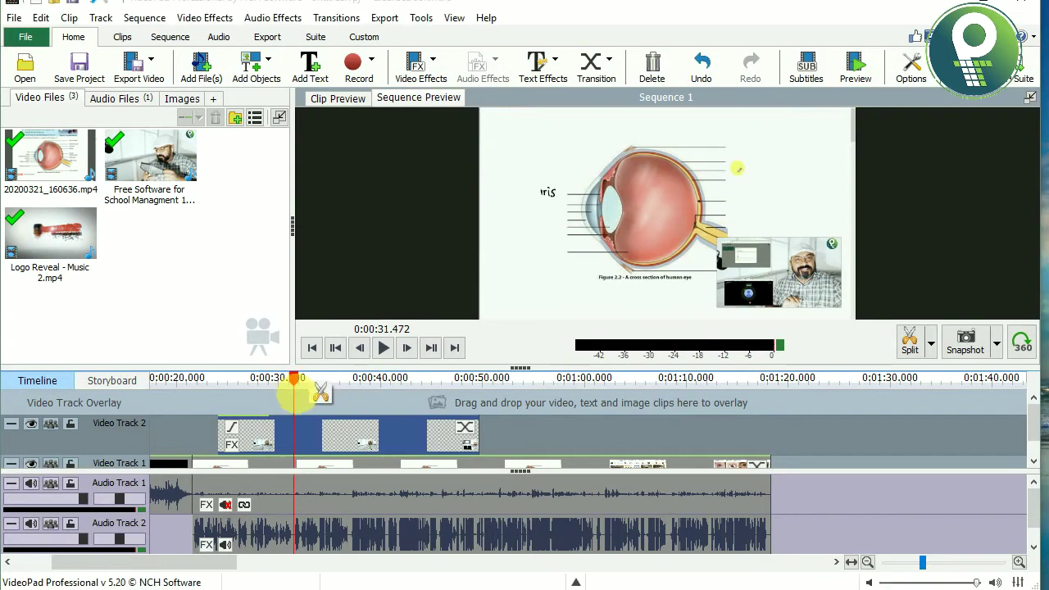
click(537, 67)
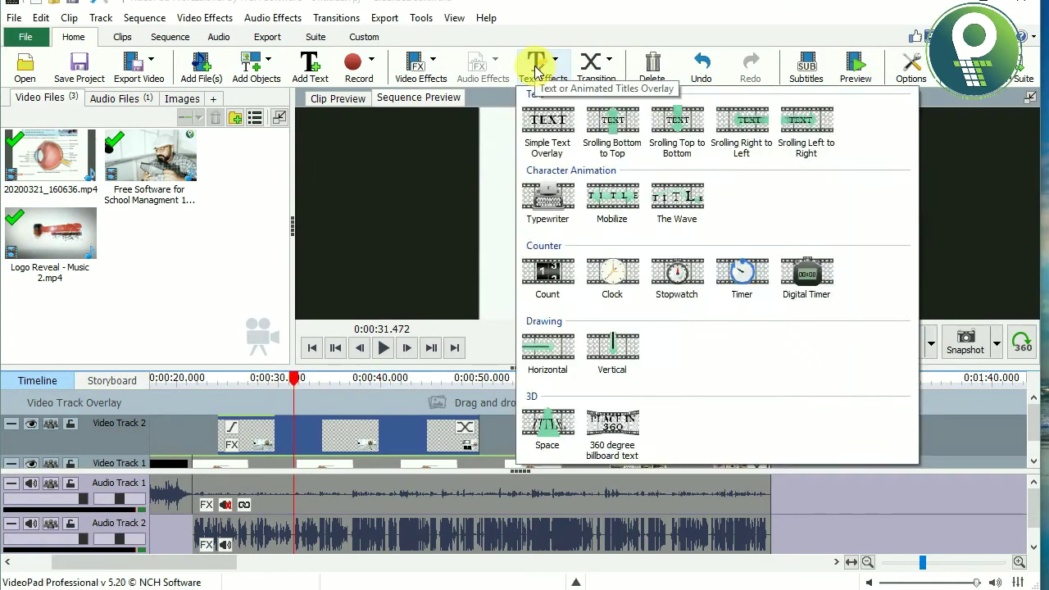
click(547, 123)
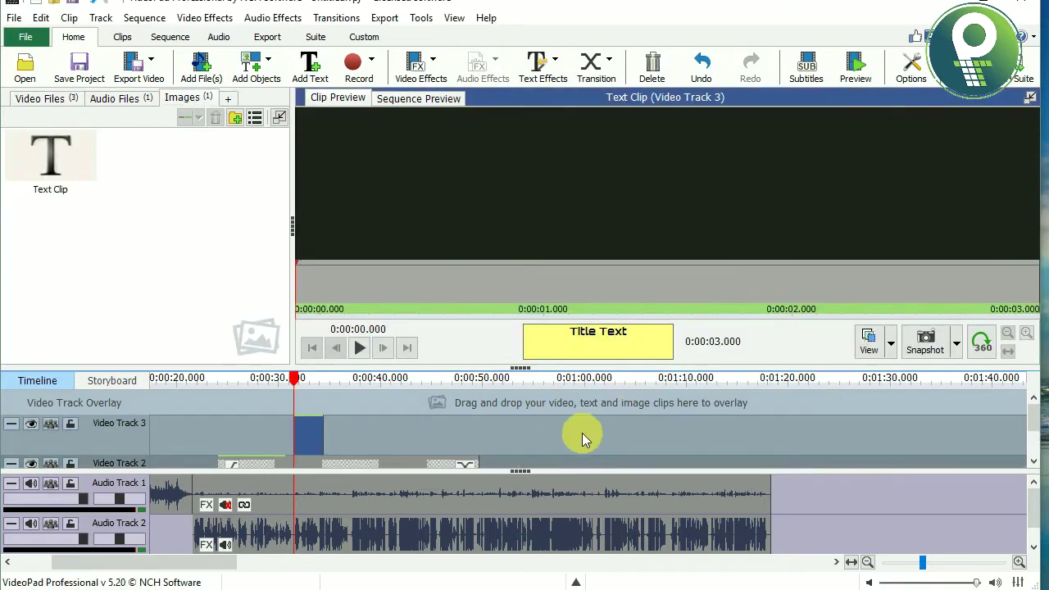
Replace the title text with "THIS IS MY FIRST LETTER" and move it to the upper edge of the frame above the eye diagram.
click(639, 353)
click(629, 414)
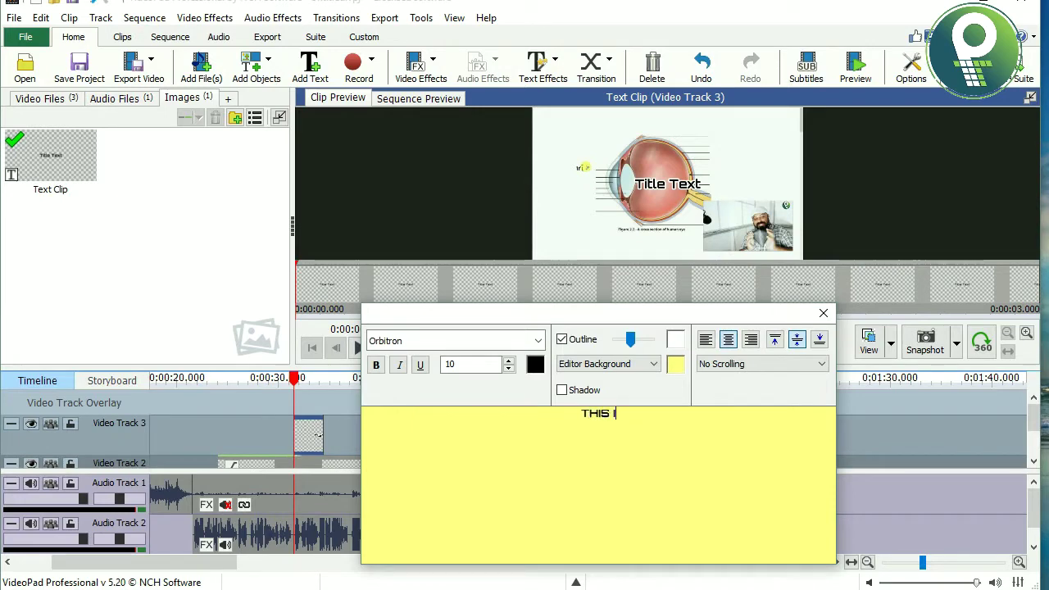
text(MY FIRST LETTER)
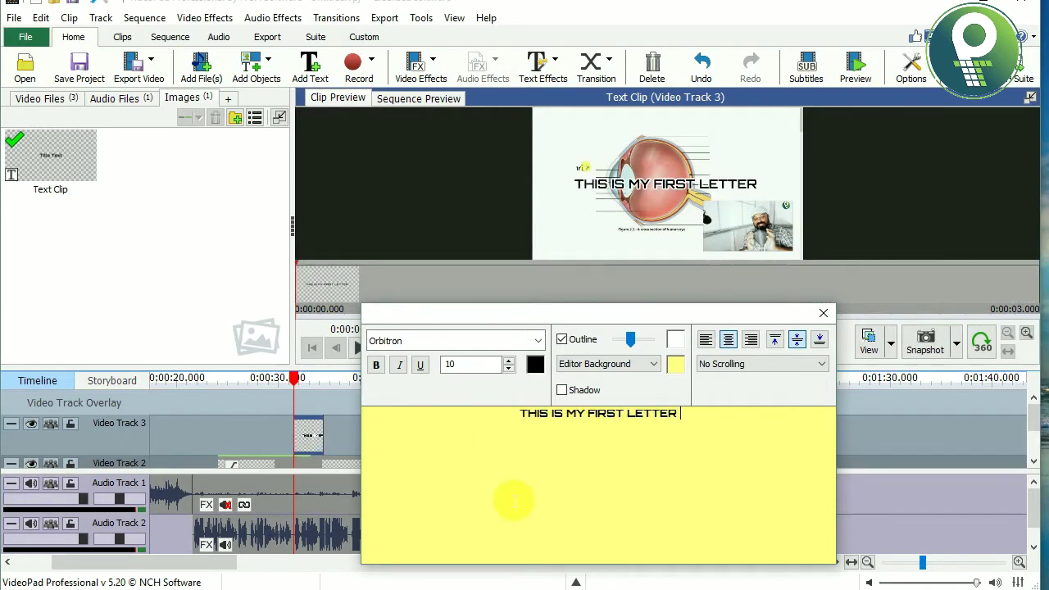
click(661, 189)
drag(662, 188, 674, 115)
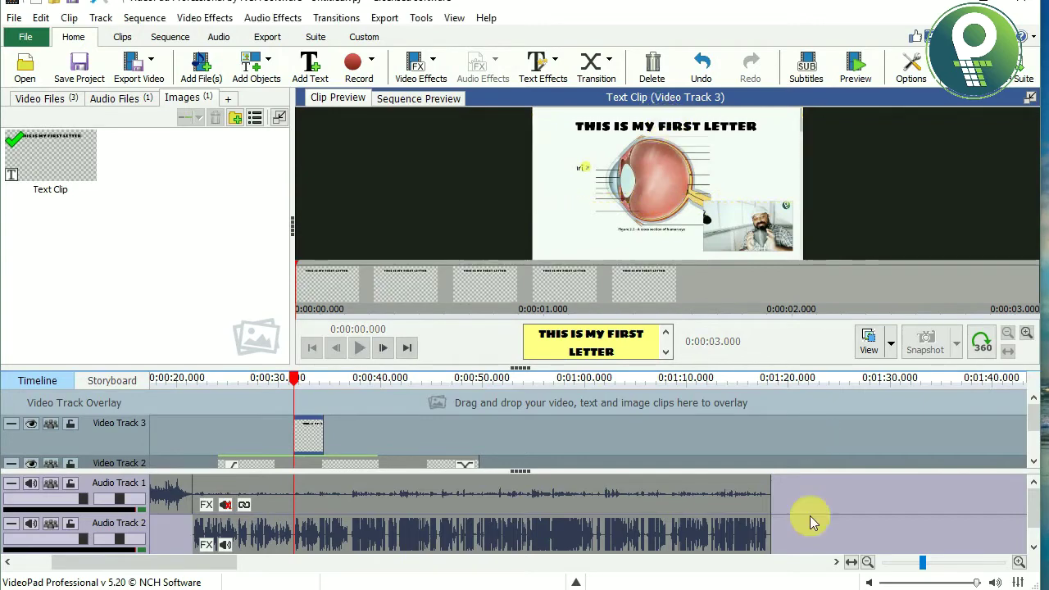
Play the sequence from before the title clip to 0:00:36.120 to check how the text displays over the lesson.
click(295, 379)
drag(295, 379, 213, 463)
key(space)
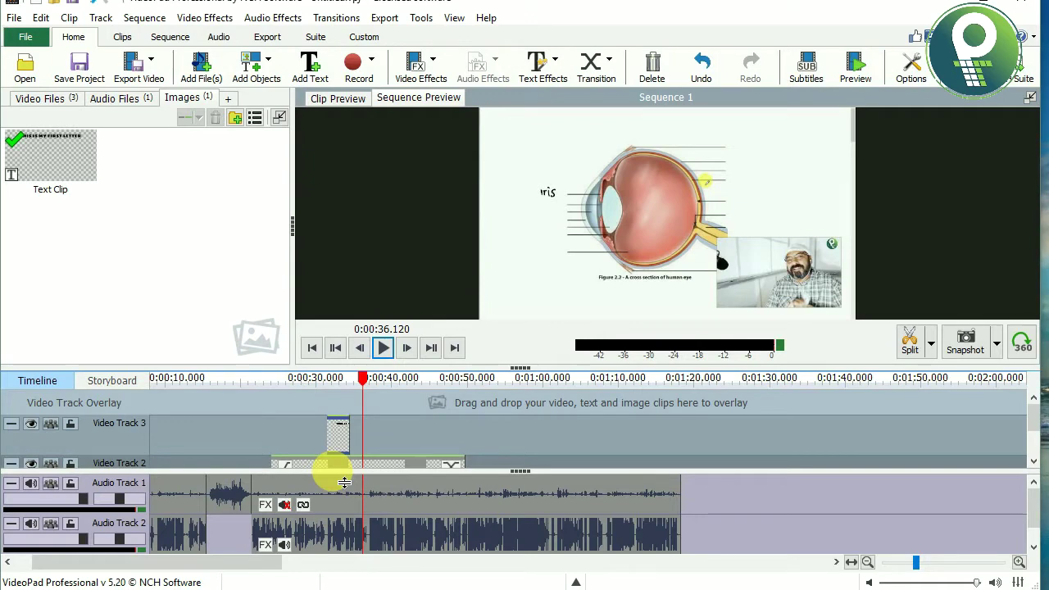
Import Logo Reveal - Music from the Desktop folder and append it after the lesson on Video Track 1.
click(25, 66)
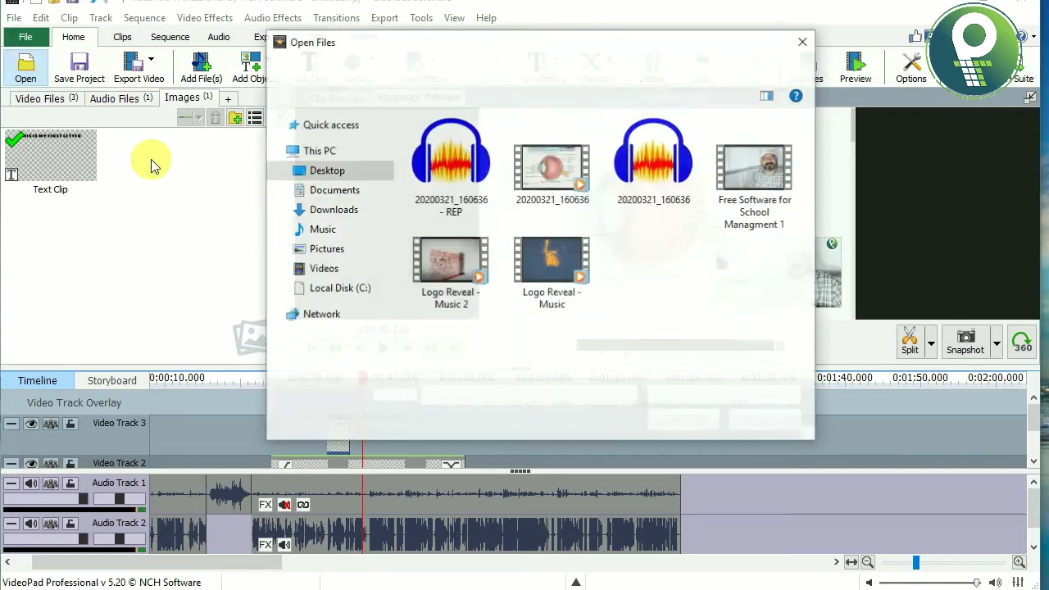
double_click(544, 282)
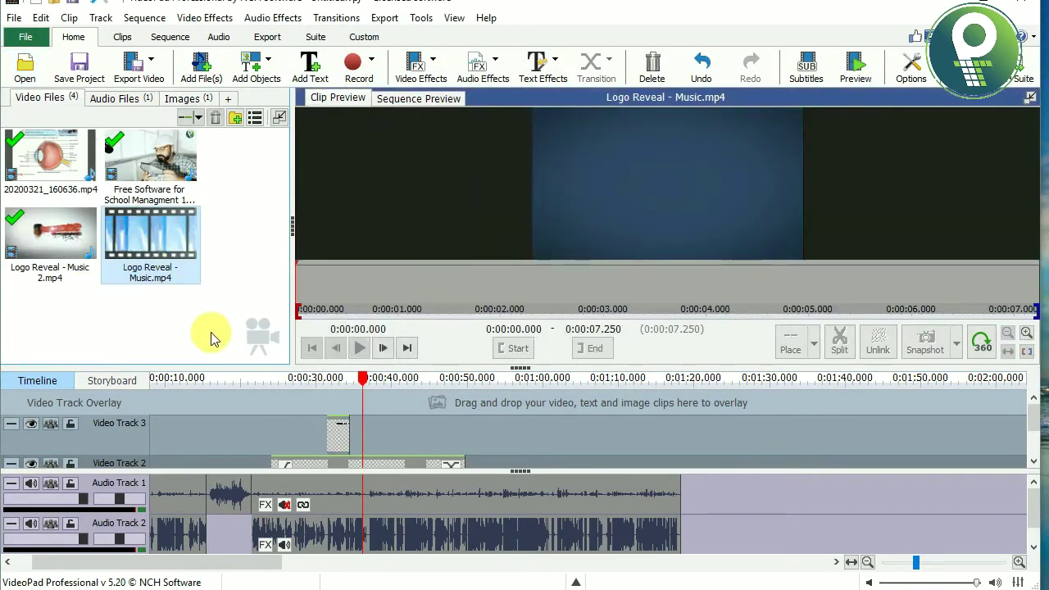
drag(168, 241, 705, 509)
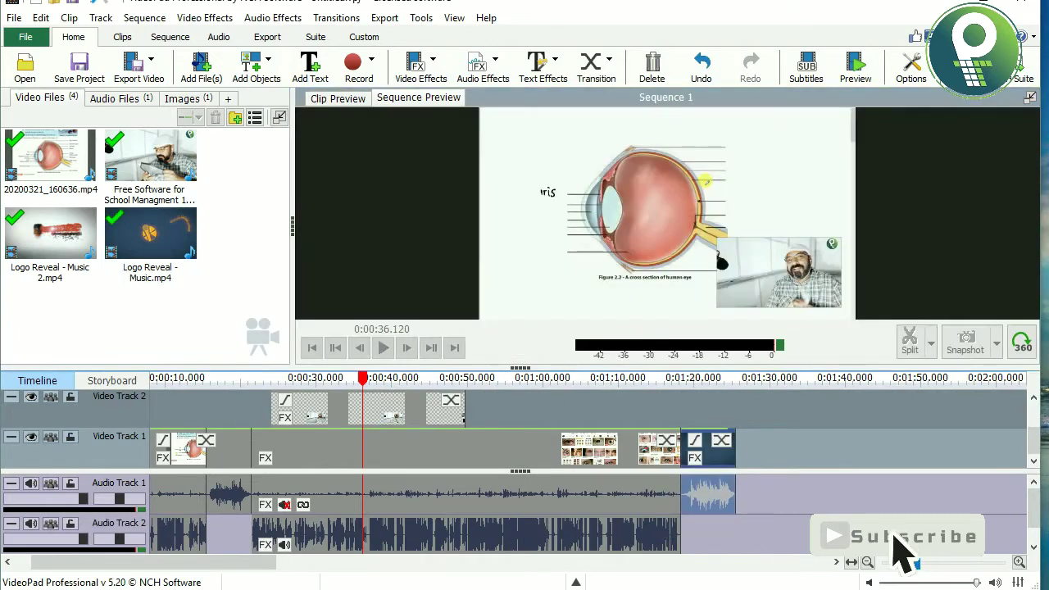
drag(721, 447, 721, 507)
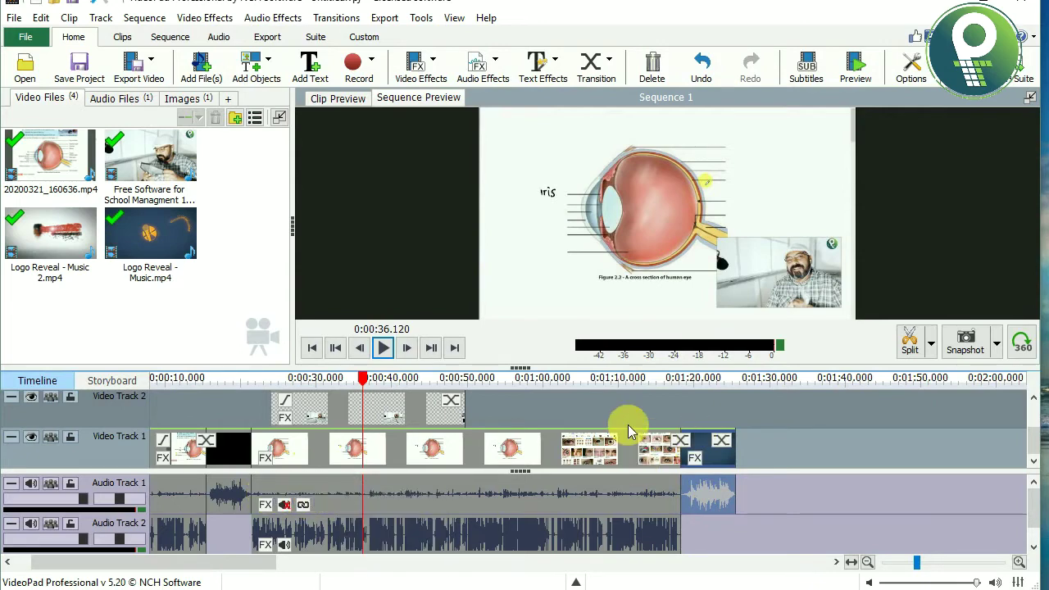
click(681, 442)
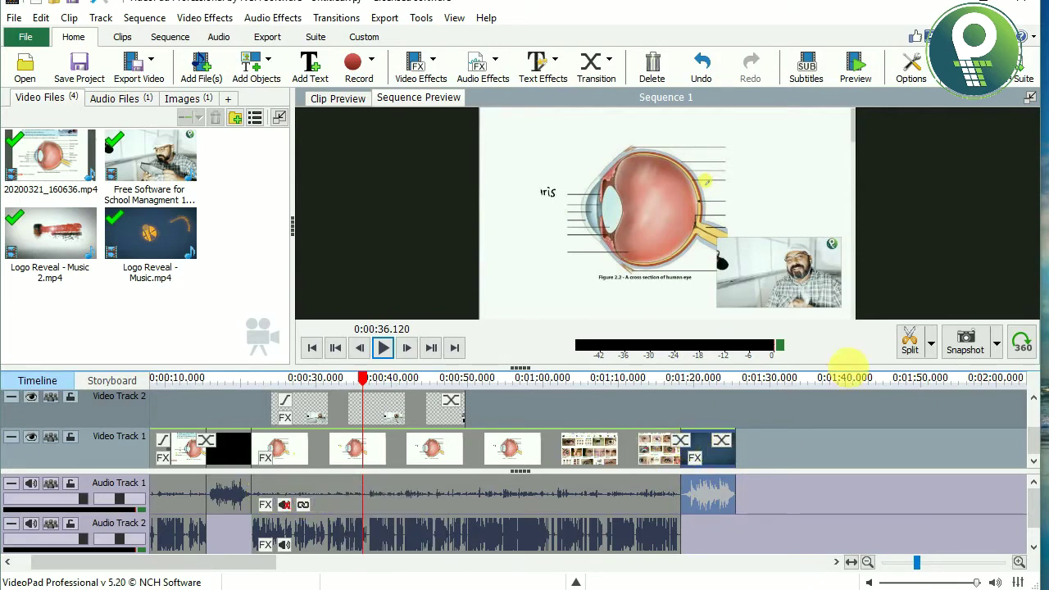
key(Print)
drag(418, 163, 917, 555)
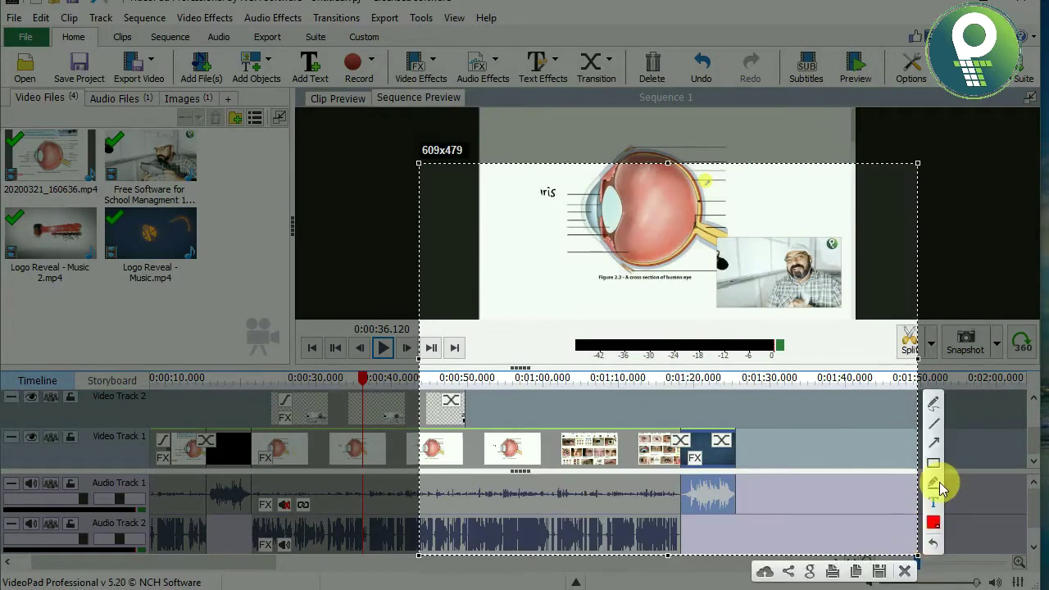
drag(754, 304, 806, 334)
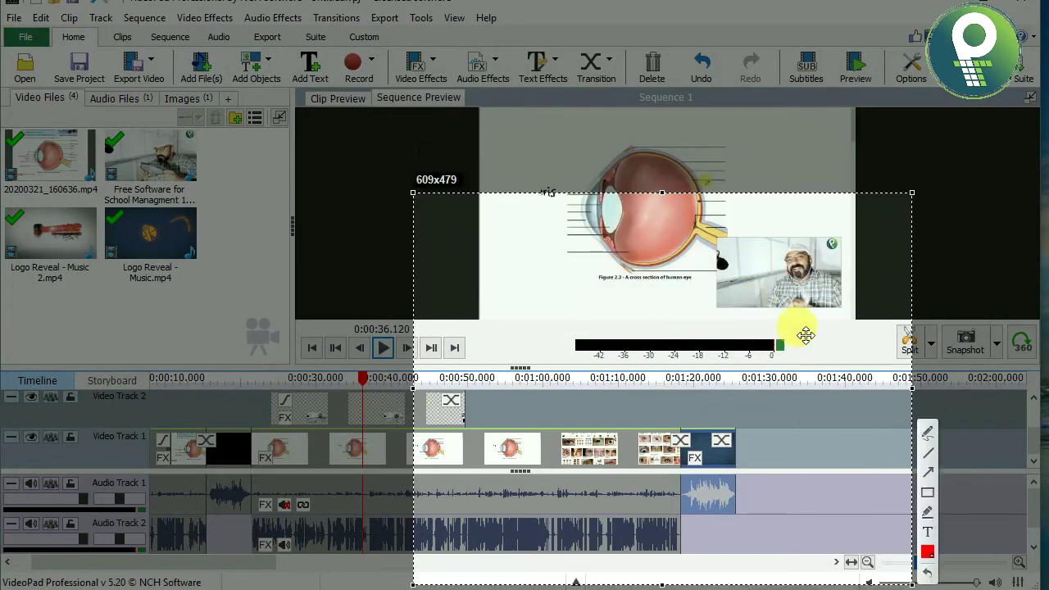
click(926, 478)
drag(693, 270, 679, 436)
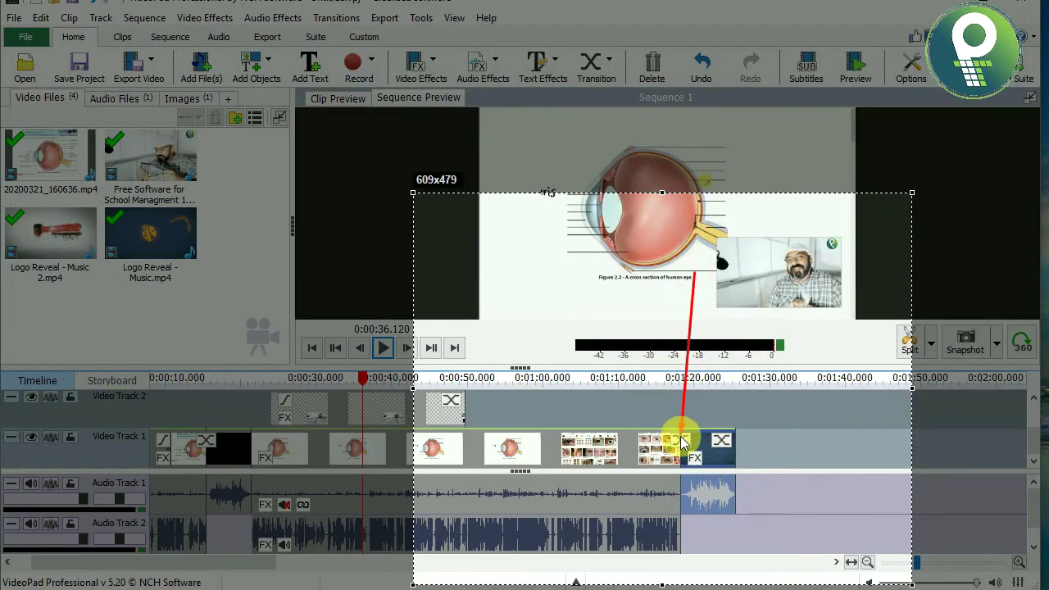
key(Escape)
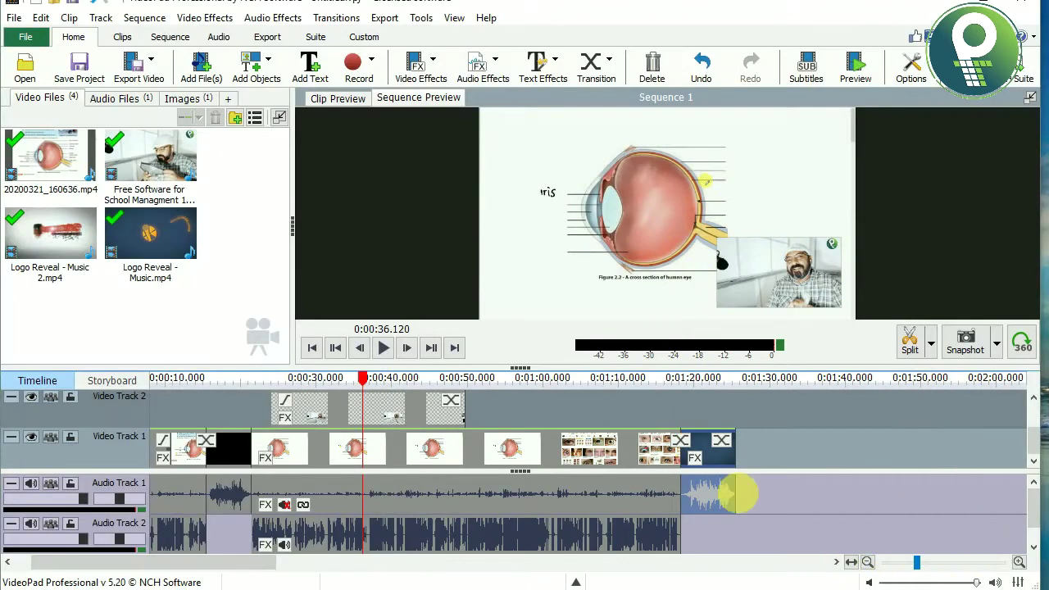
Add a Doors transition between the lesson and the closing logo clip, and a Dissolve Rough transition at the closing clip's end.
click(679, 439)
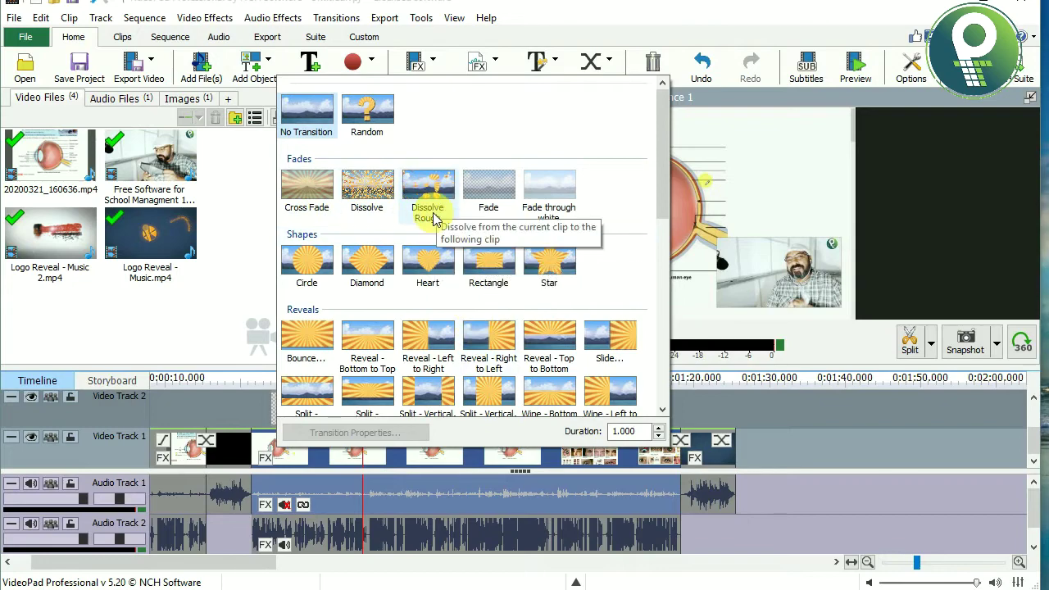
scroll(436, 227, down, 3)
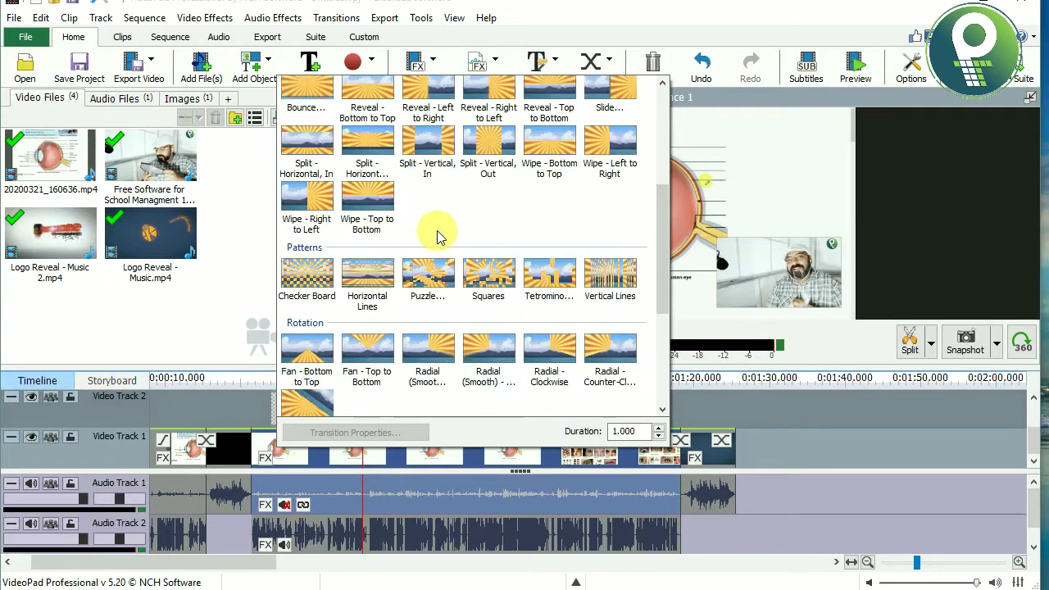
scroll(426, 369, down, 3)
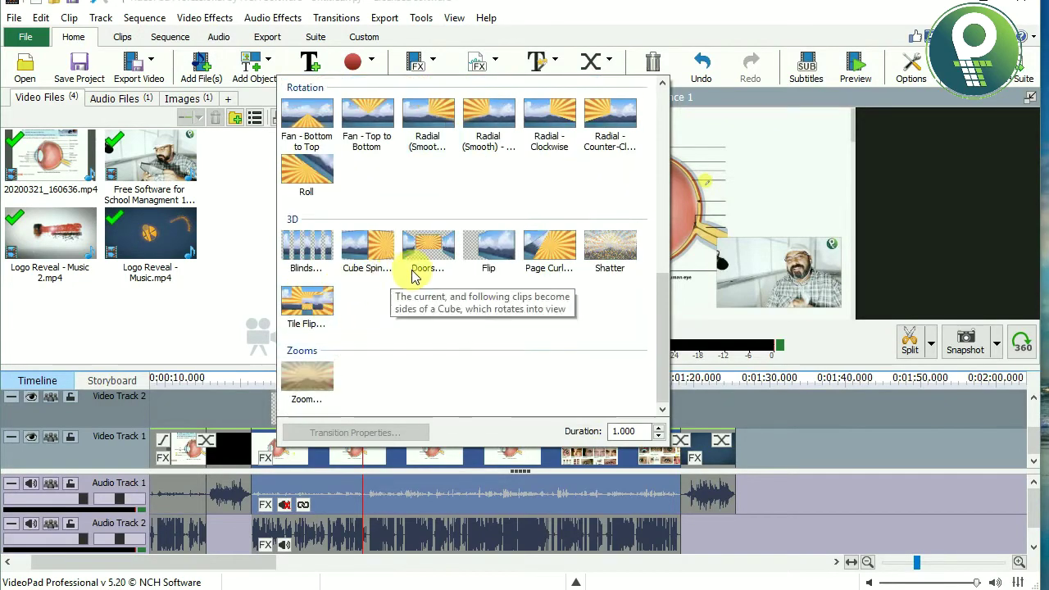
click(431, 259)
click(509, 334)
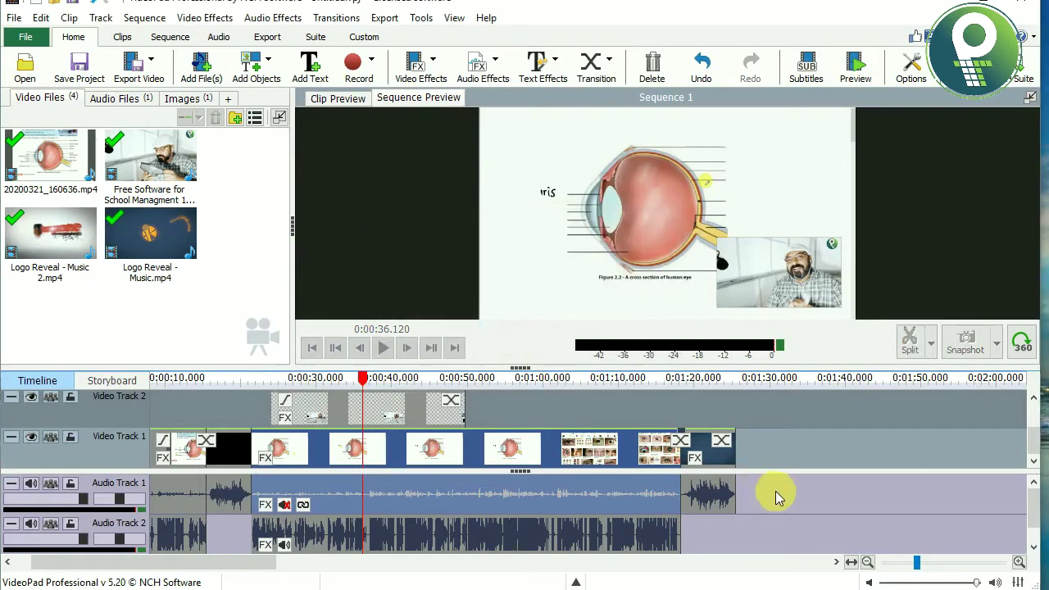
click(721, 442)
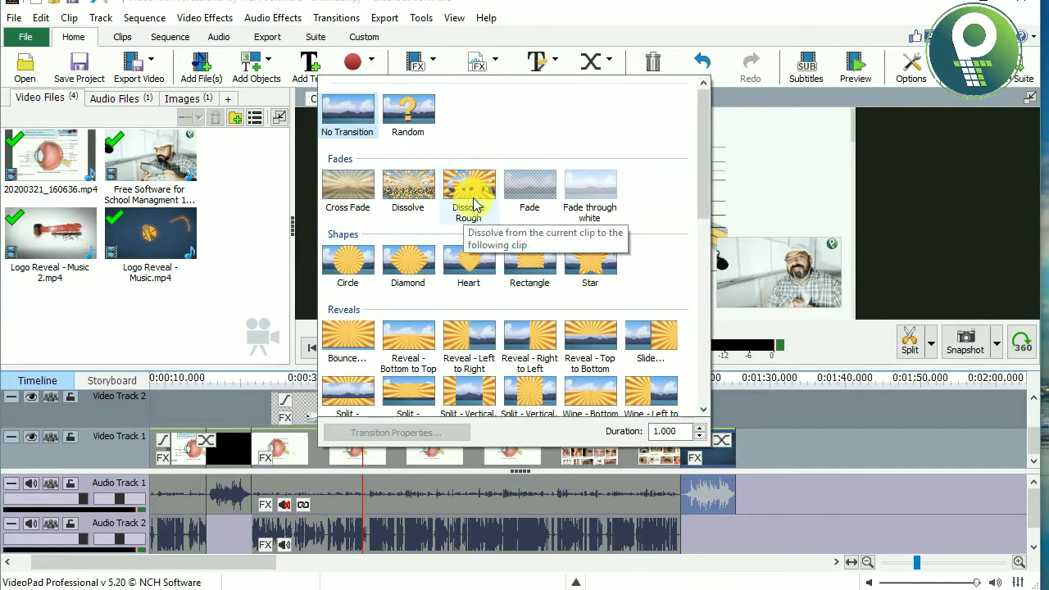
click(468, 201)
Add a 1-second Doors transition, set to Open with Zoom, between the first lesson part and the inserted logo reveal clip.
scroll(283, 529, up, 3)
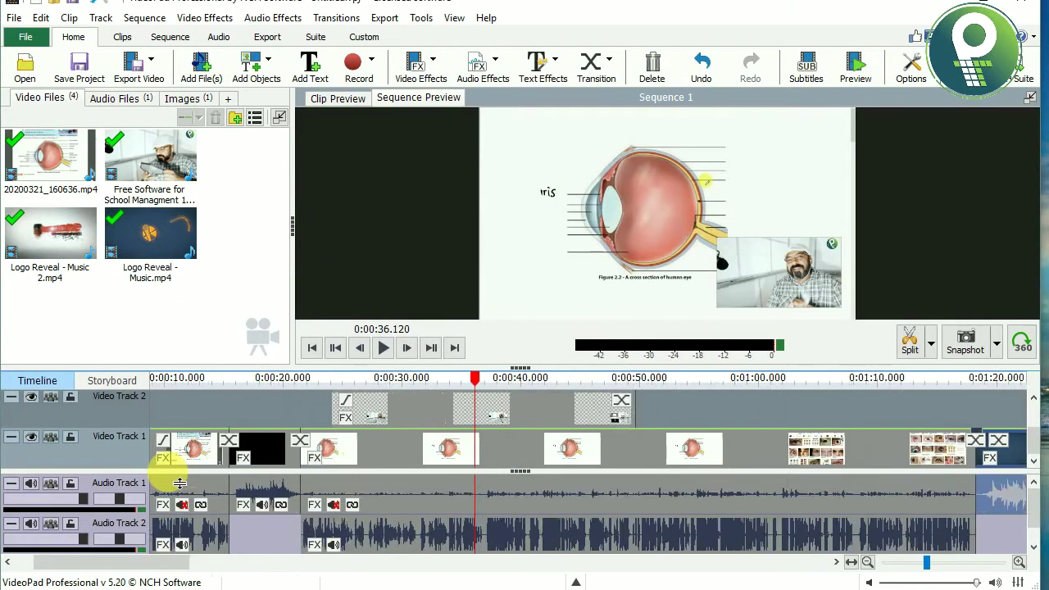
click(287, 444)
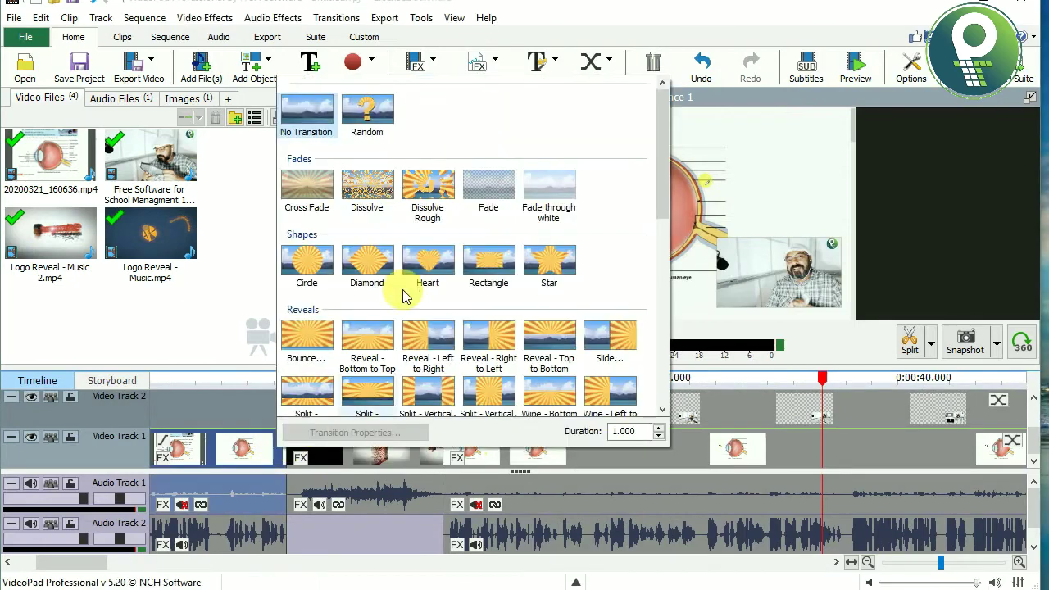
scroll(416, 295, down, 5)
click(427, 319)
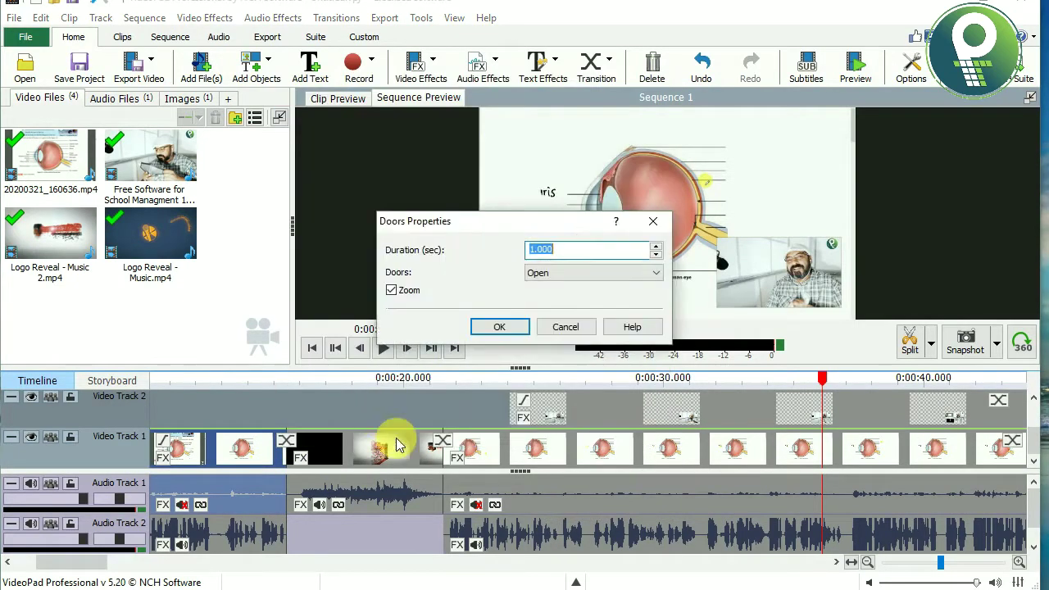
click(494, 321)
Add a Doors transition between the inserted logo reveal clip and the second lesson part.
click(441, 439)
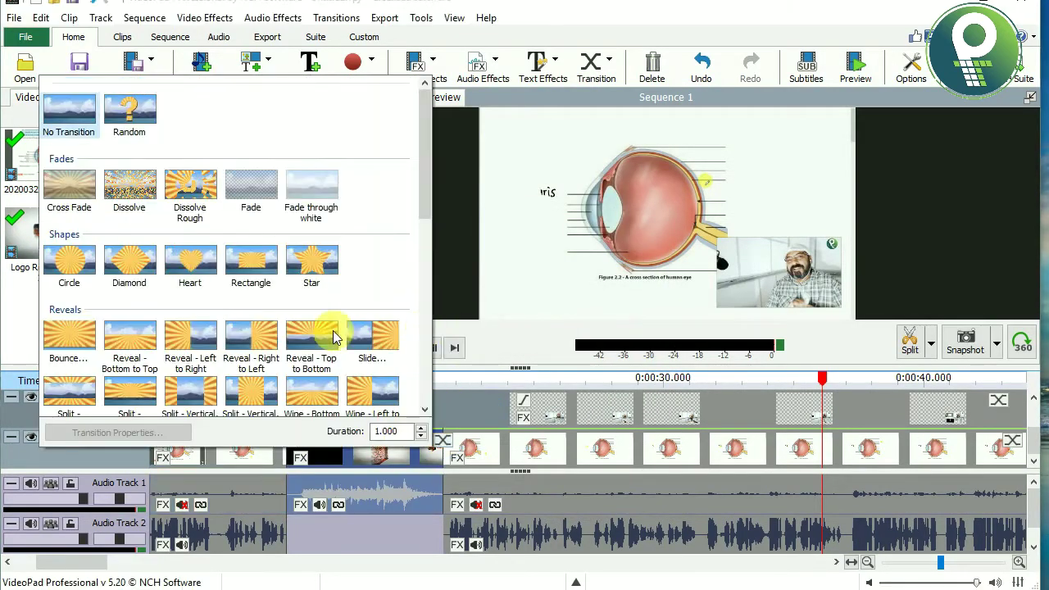
scroll(217, 322, down, 5)
scroll(197, 328, down, 2)
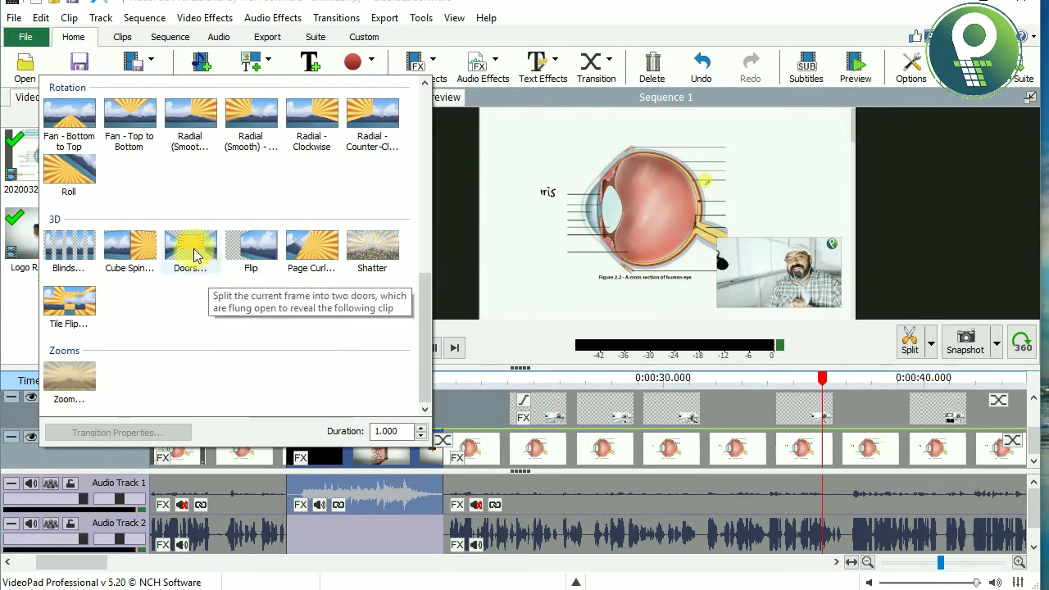
click(197, 240)
click(500, 327)
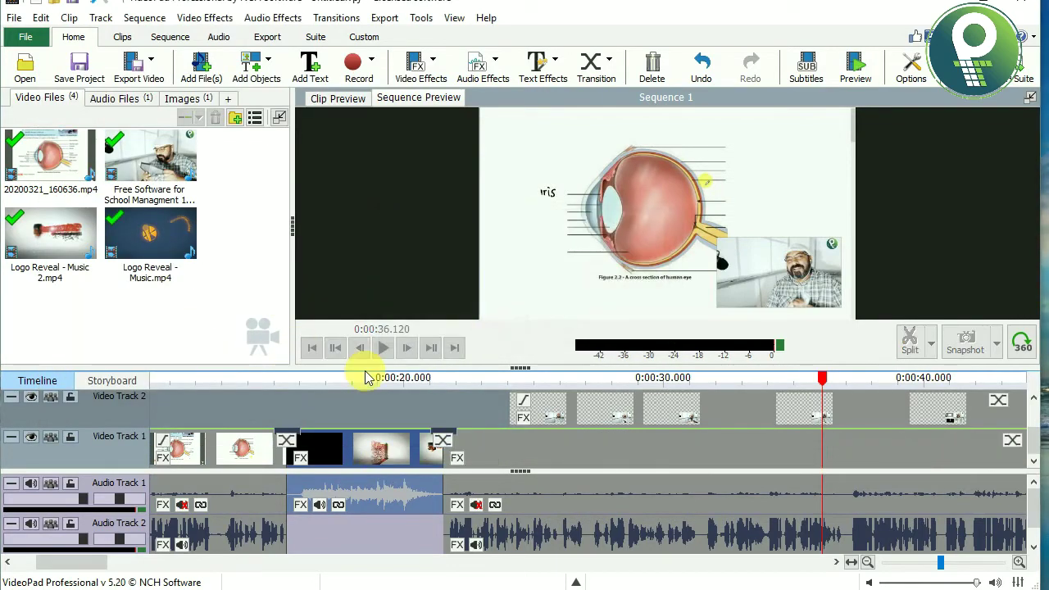
Play the sequence from 0:00:14.941 to 0:00:23.134 to check the transitions around the logo reveal clip.
click(273, 377)
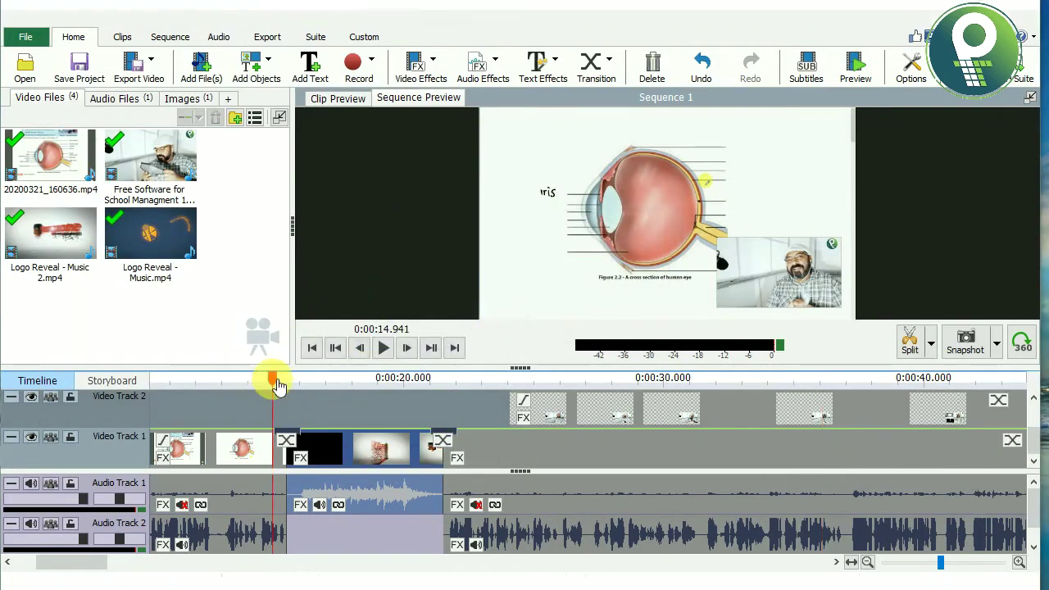
click(383, 348)
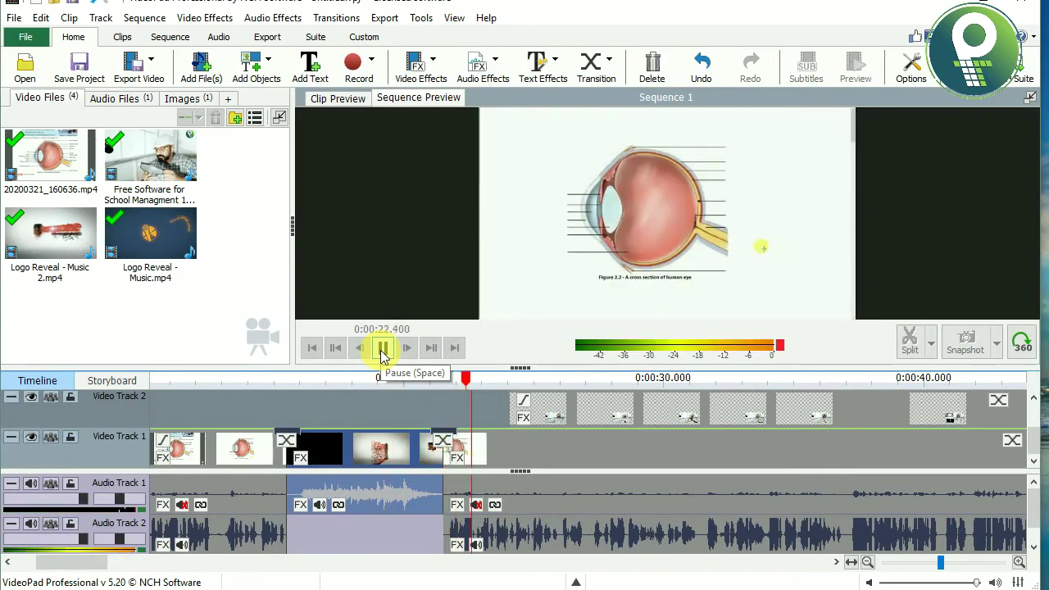
click(382, 350)
scroll(803, 455, down, 2)
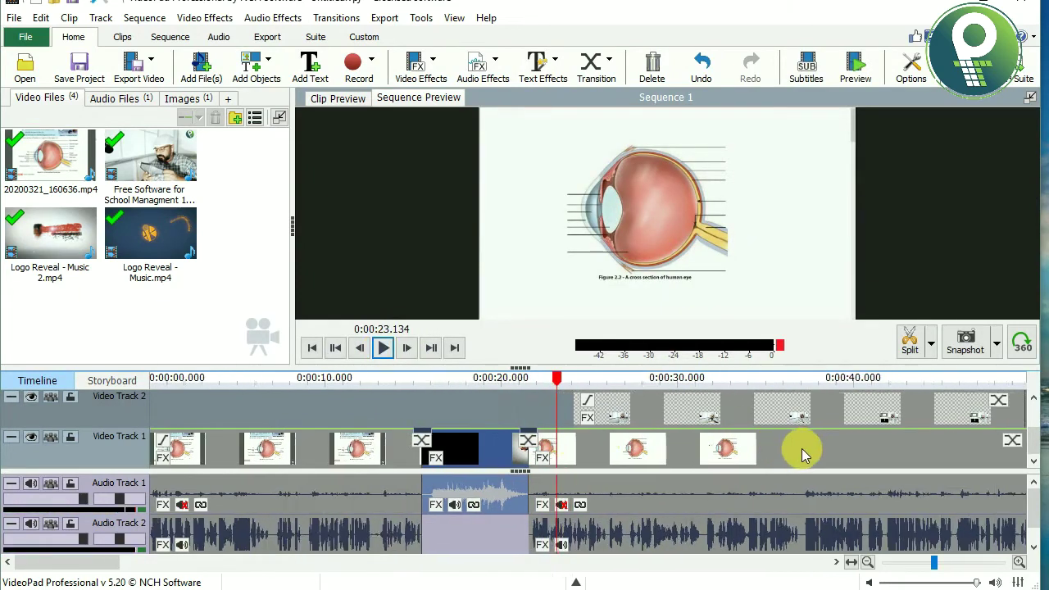
Play the sequence from 0:01:17.370 to its end to check the transitions around the closing logo clip.
scroll(798, 453, down, 4)
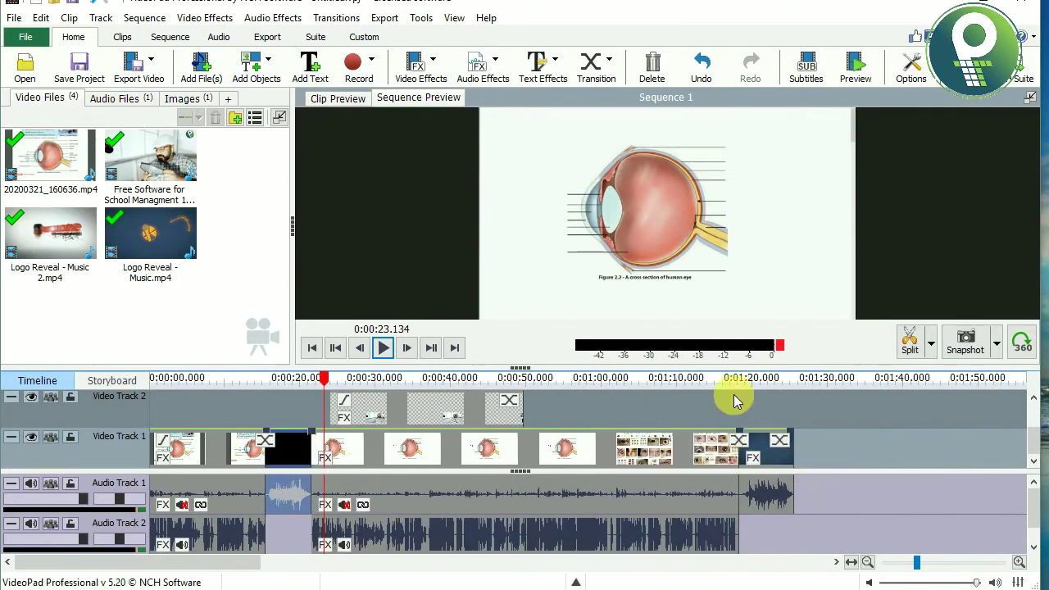
click(733, 385)
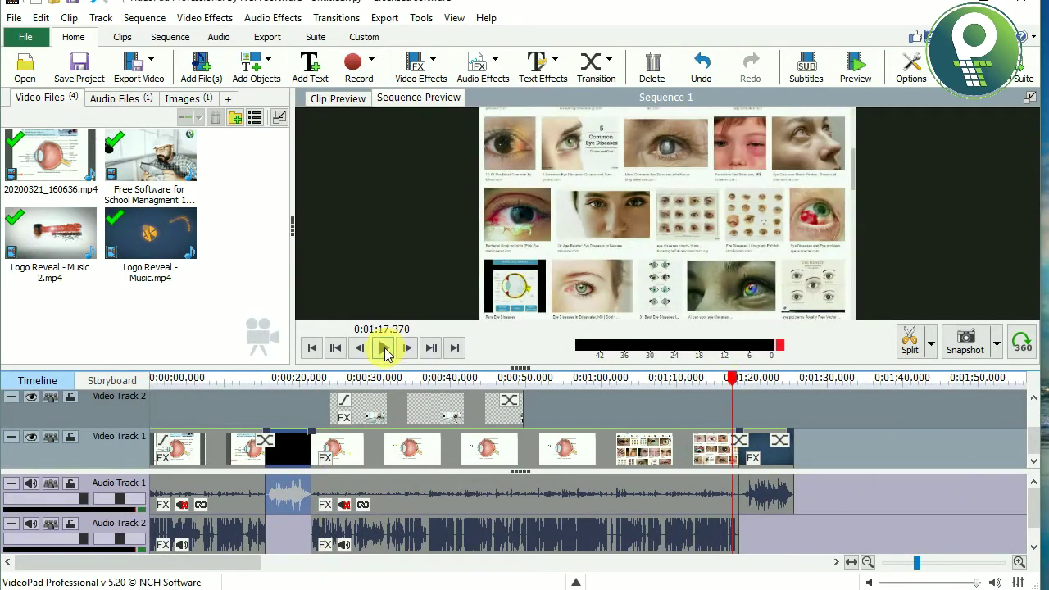
click(385, 349)
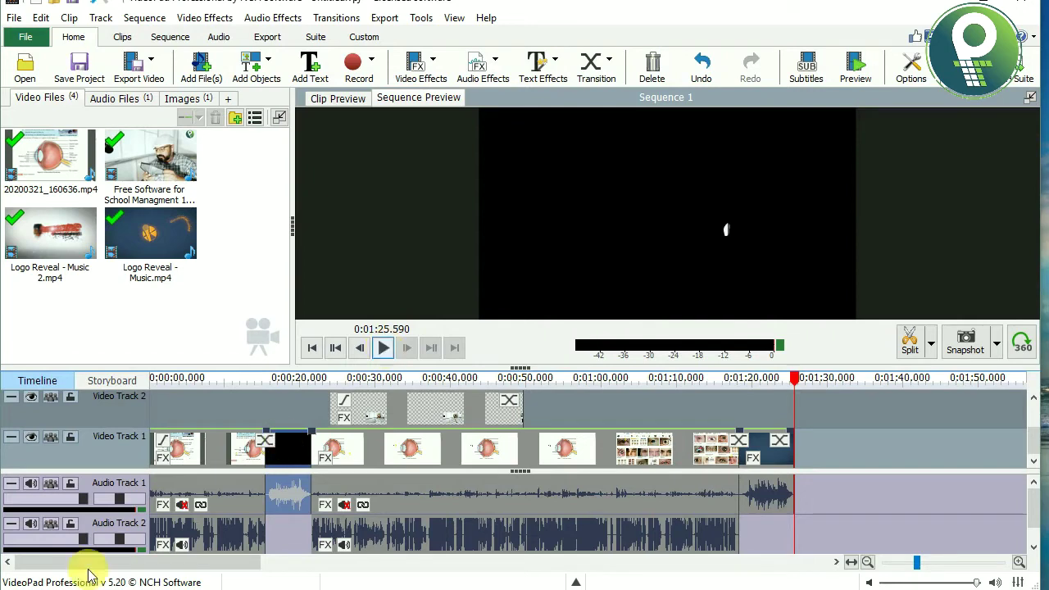
Scrub through the sequence from near its start, past the picture-in-picture presenter clip, to 0:00:52.015.
drag(362, 381, 167, 419)
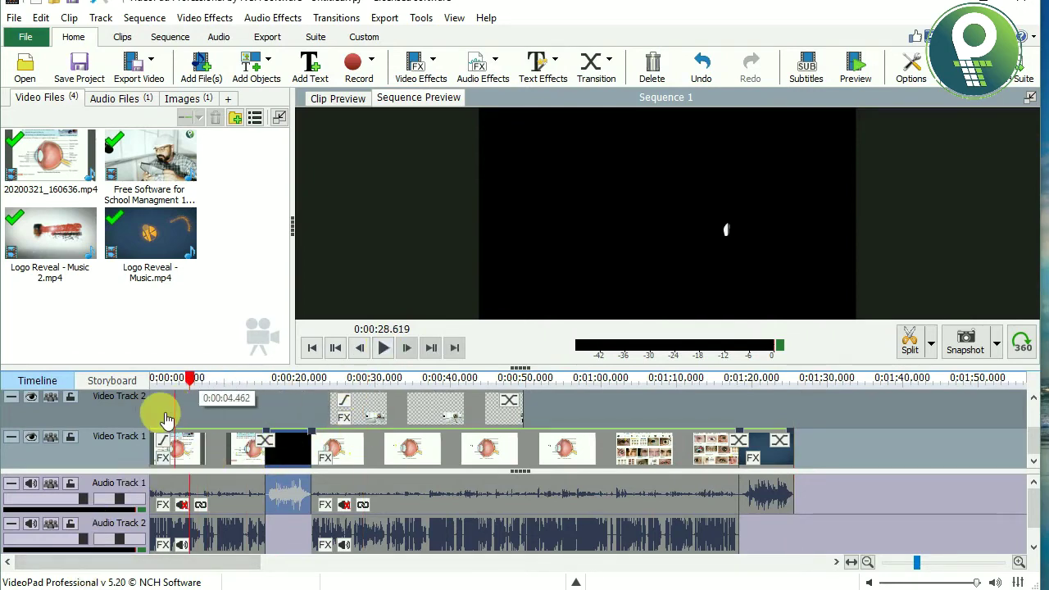
click(366, 413)
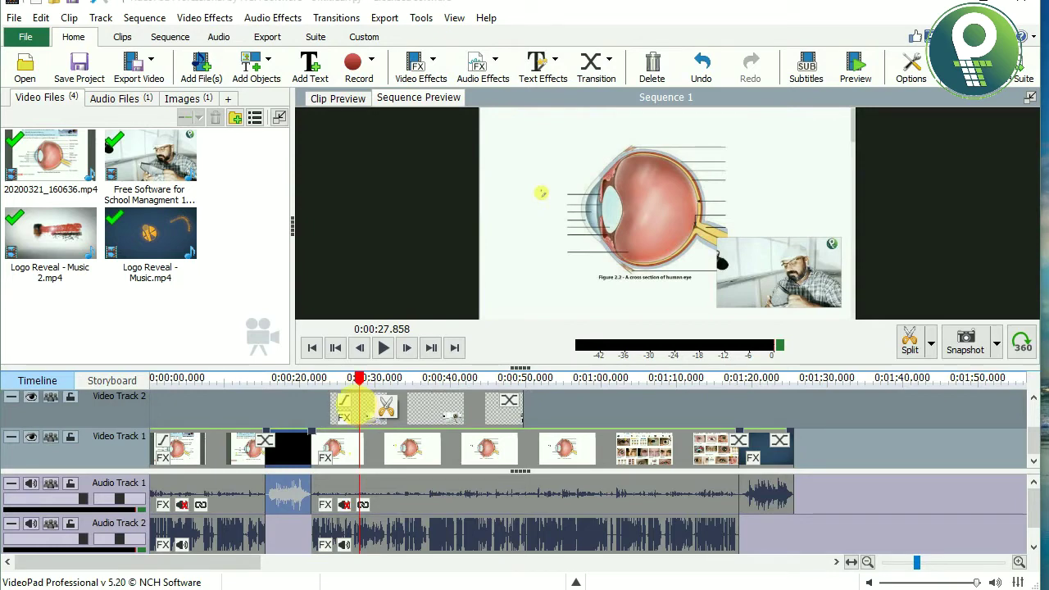
drag(363, 386, 543, 421)
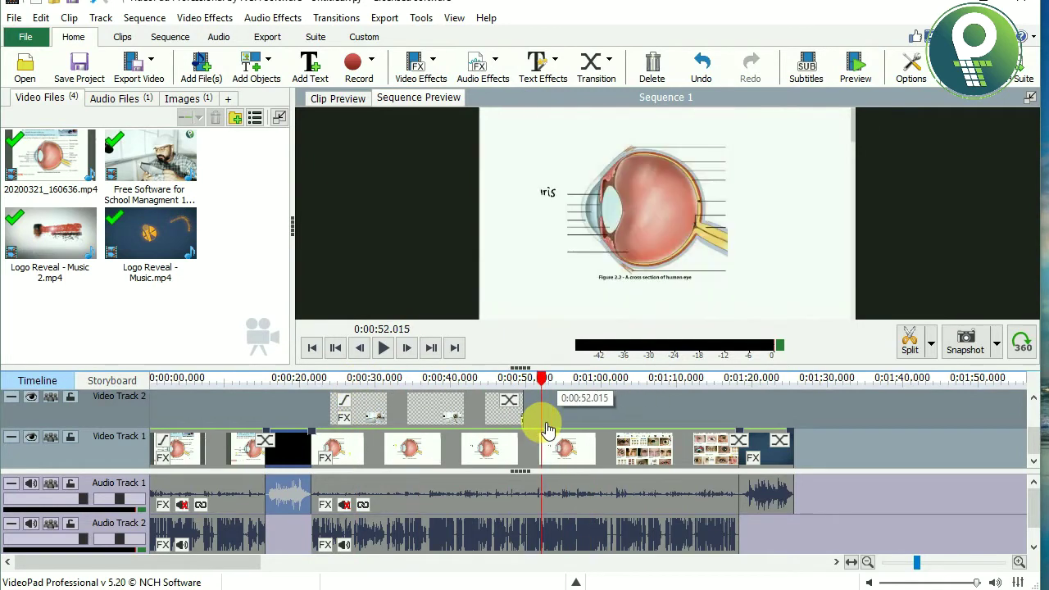
Save the project as an .avi video named "testing video" in the AUDIO REPAIR folder on the Desktop.
click(10, 28)
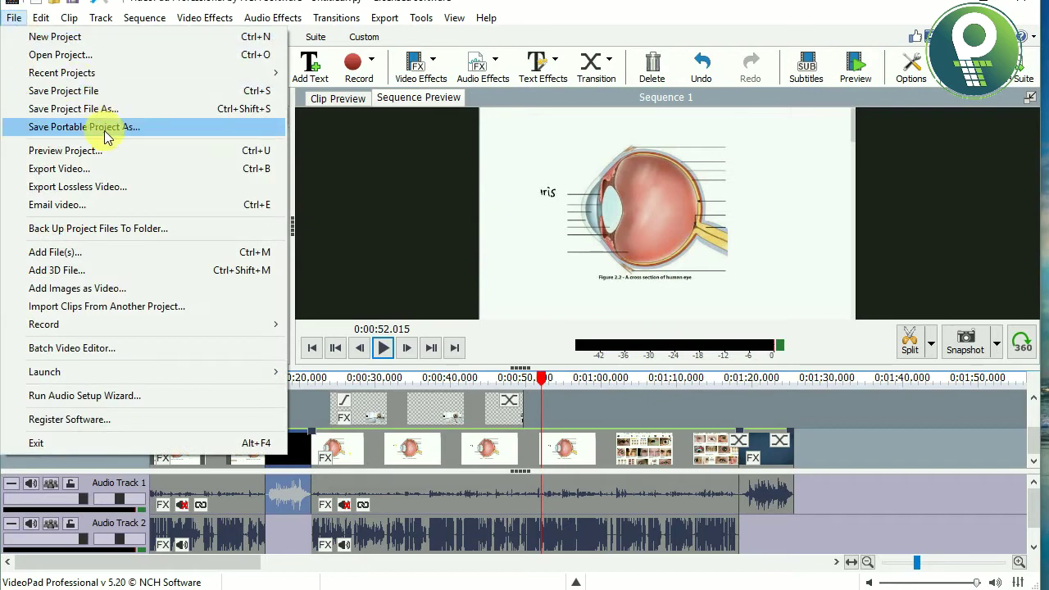
click(91, 110)
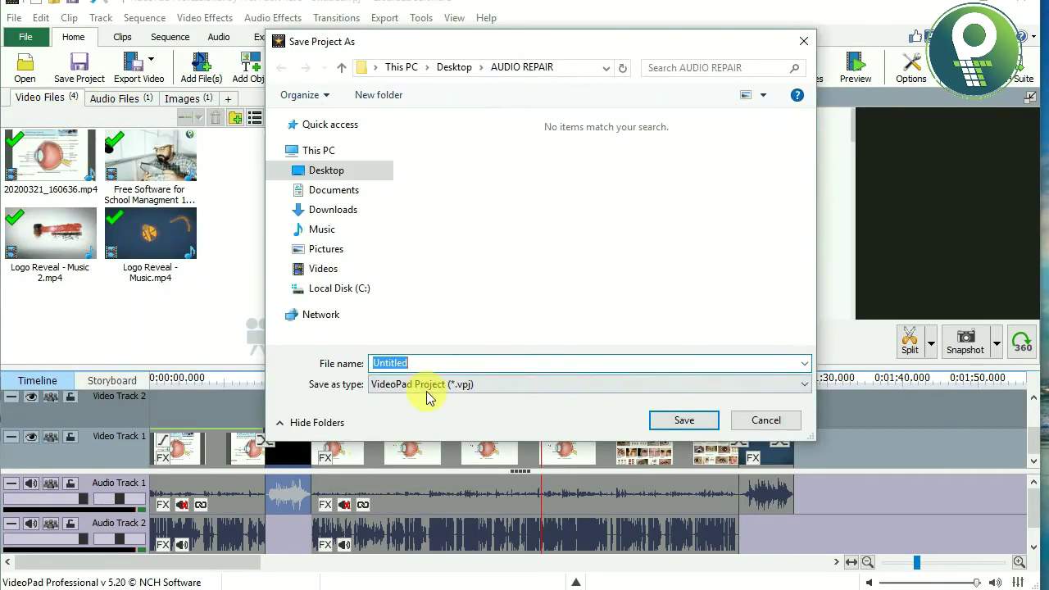
click(427, 385)
click(426, 398)
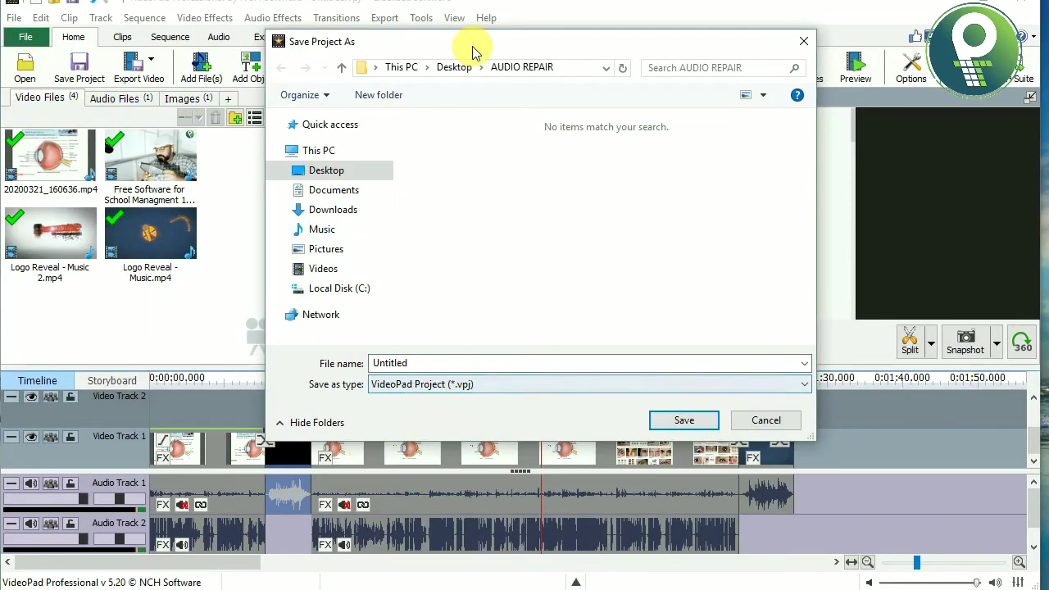
click(454, 69)
double_click(553, 170)
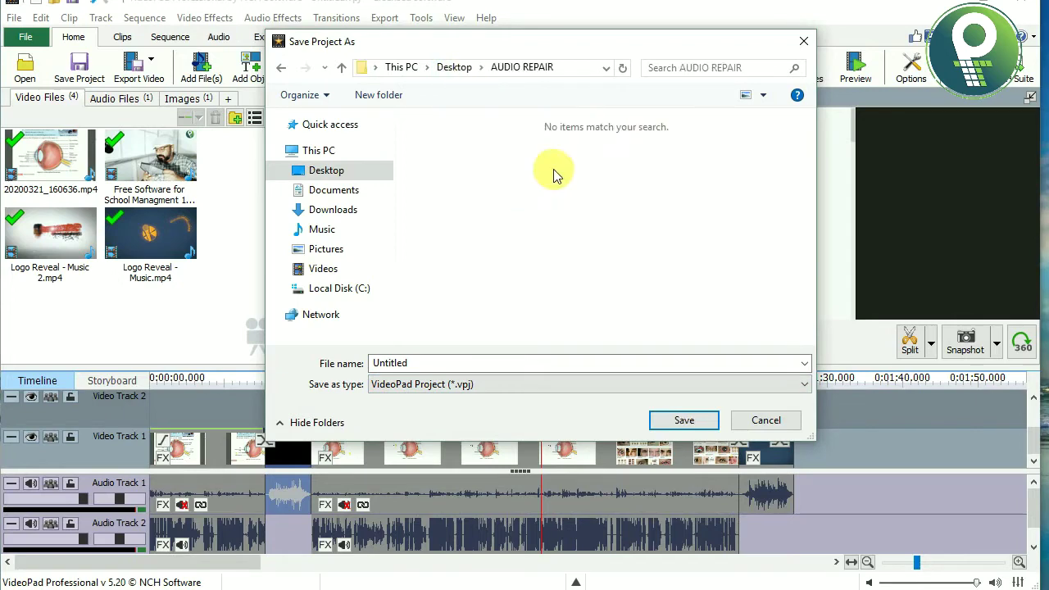
click(418, 385)
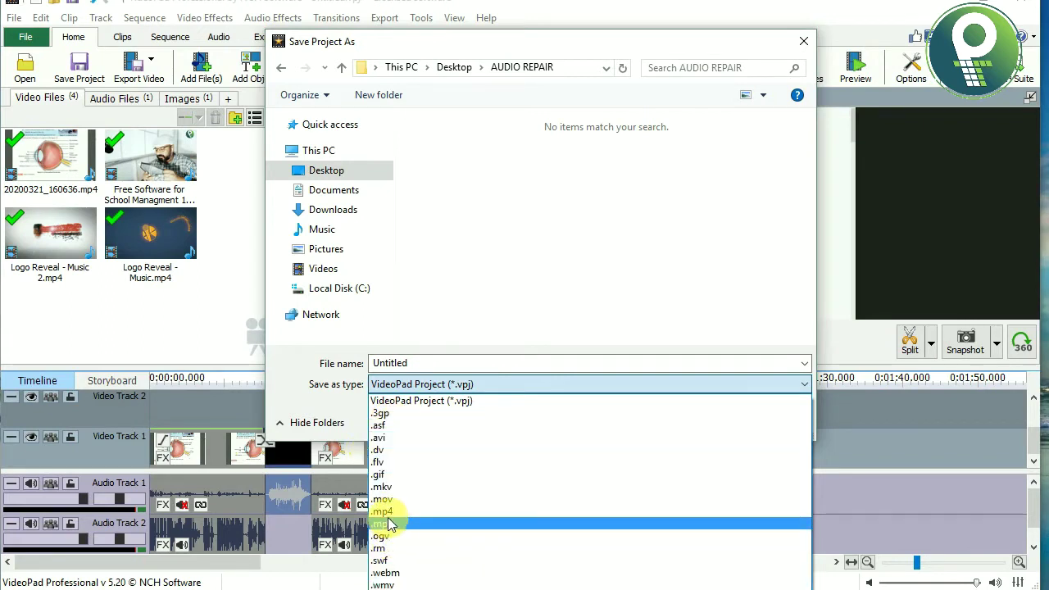
click(394, 440)
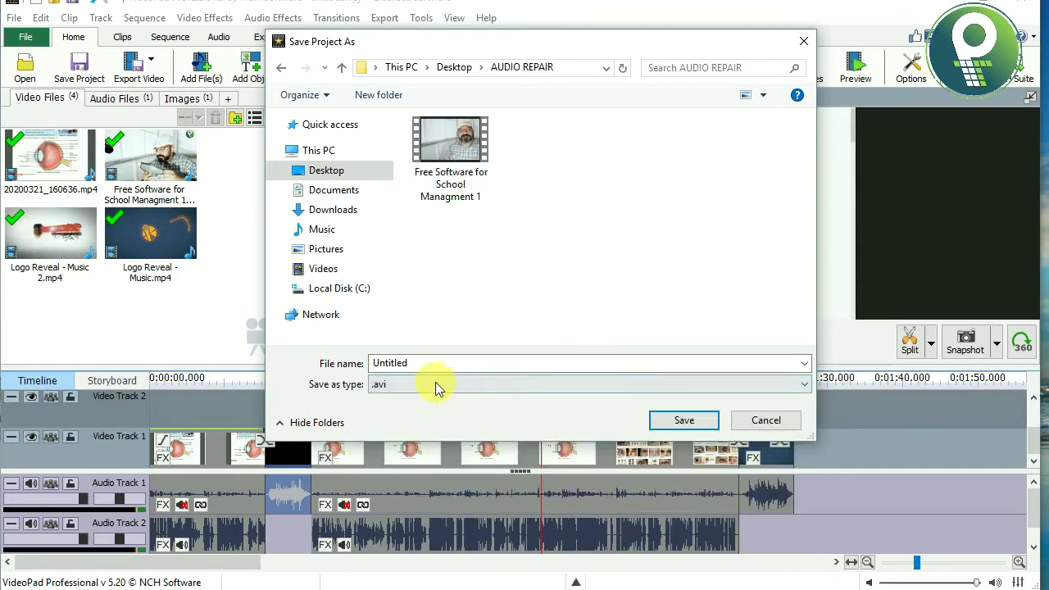
double_click(445, 363)
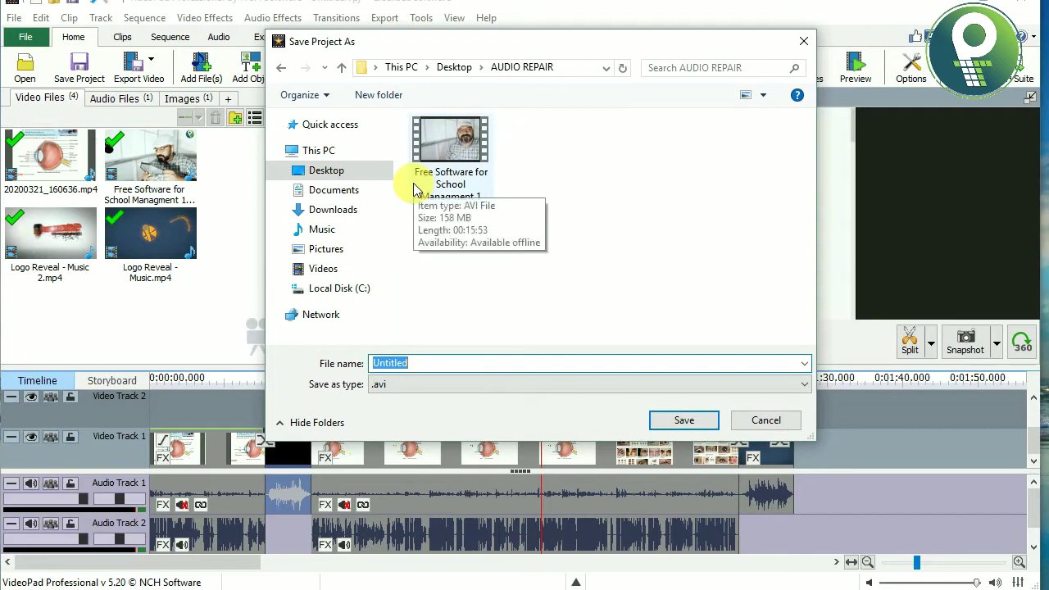
text(testing video)
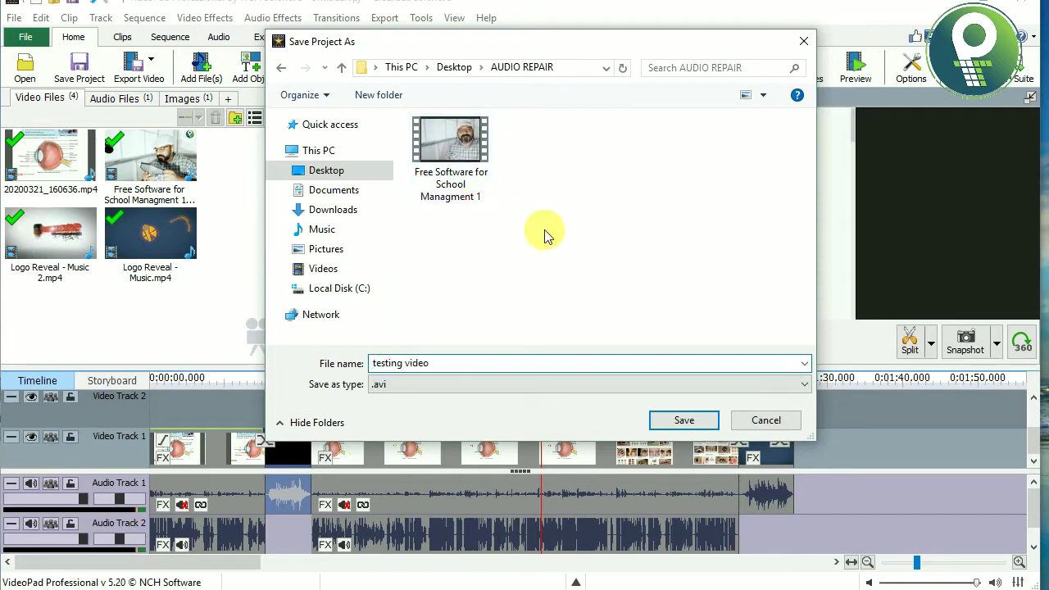
click(683, 425)
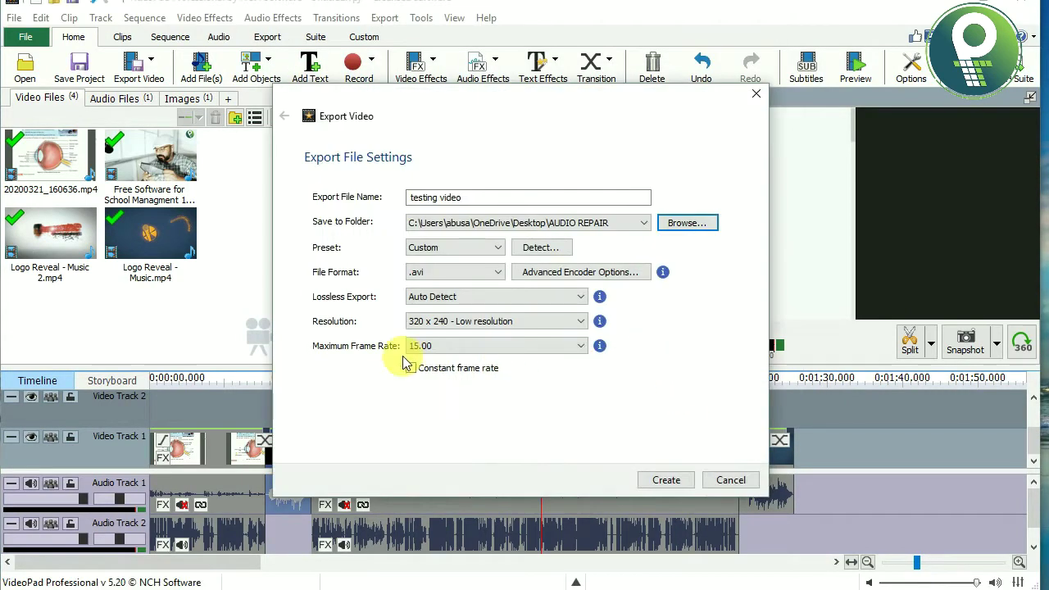
Set the export resolution to 1280 x 720 - YouTube 720p and the maximum frame rate to 30.00, and create the video.
click(483, 325)
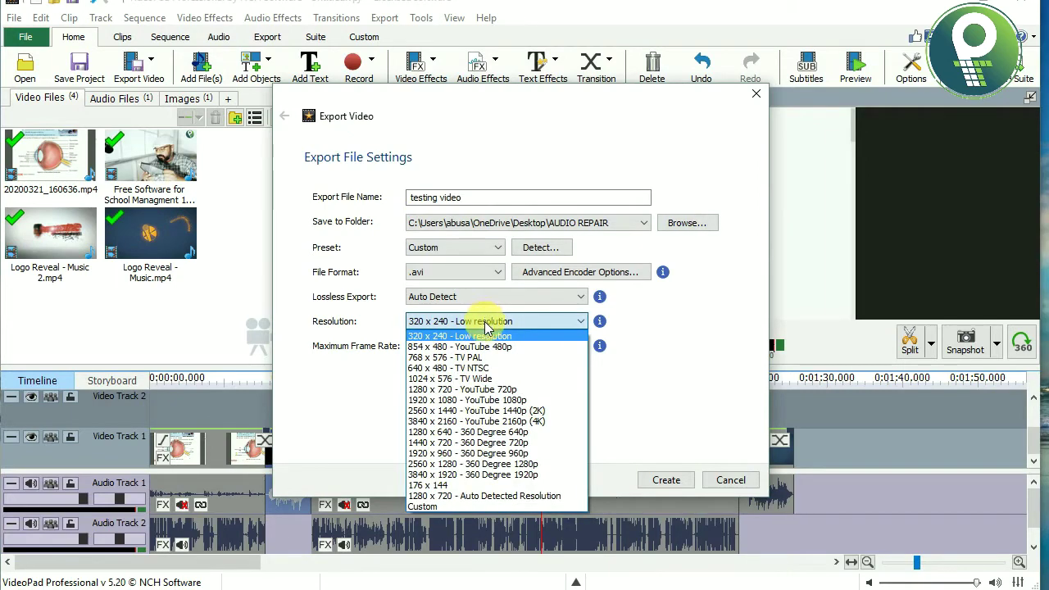
click(501, 390)
click(479, 358)
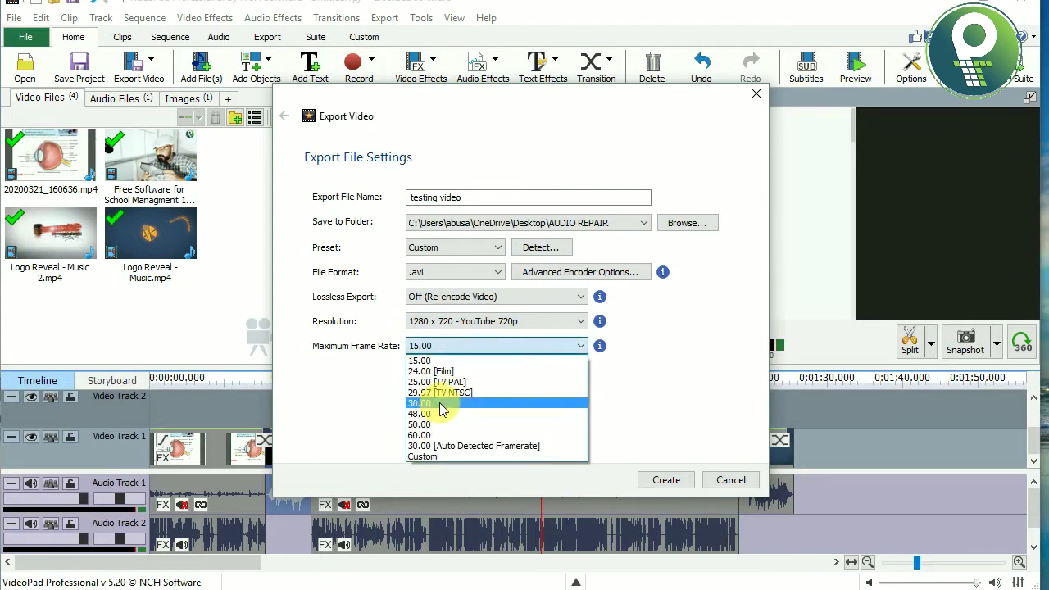
click(443, 403)
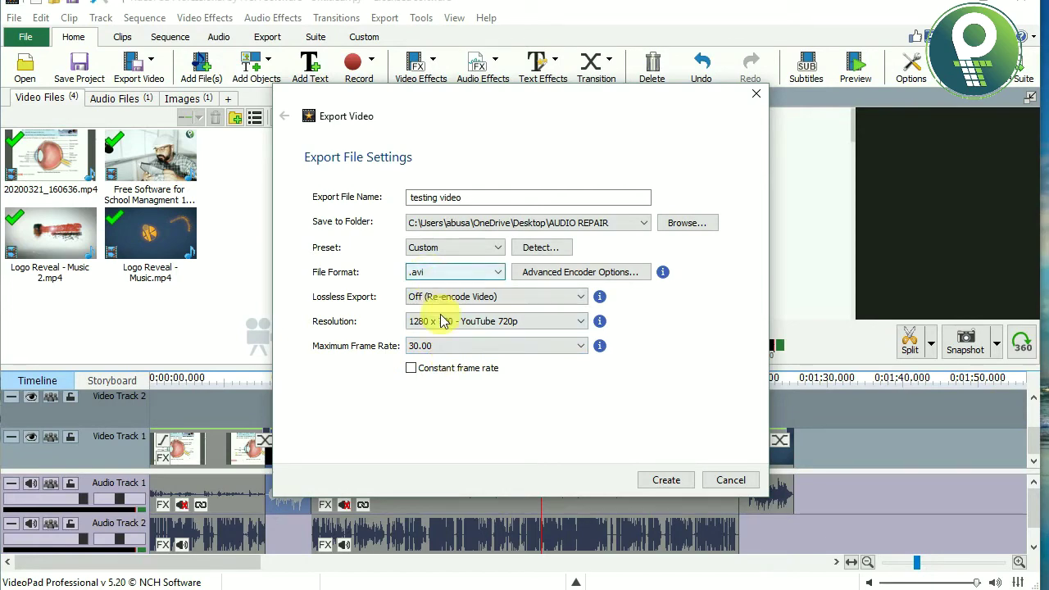
click(670, 481)
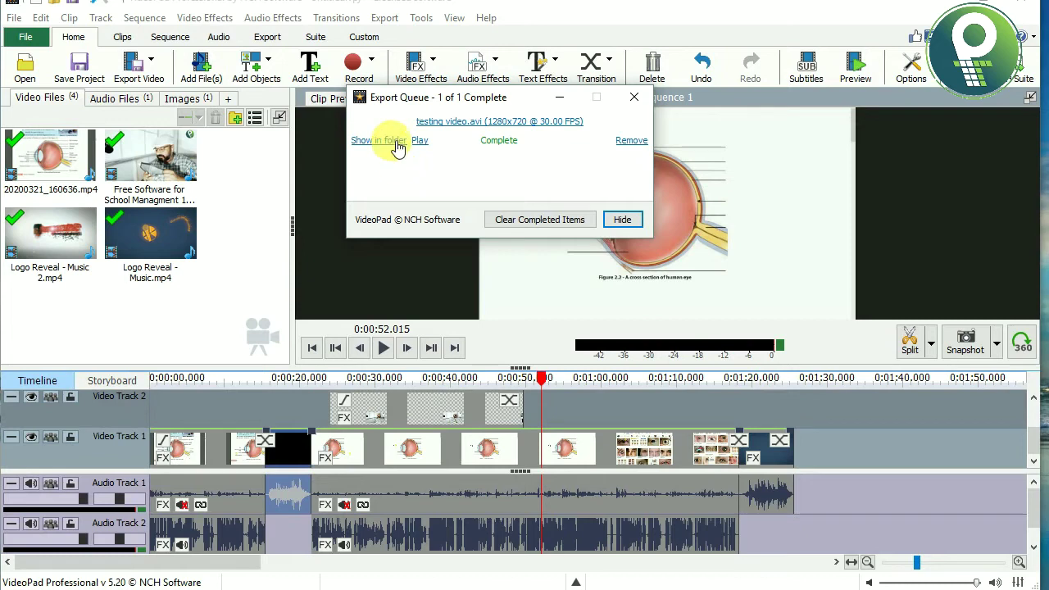
Show the exported file in its folder and play "testing video" in the video player.
click(397, 148)
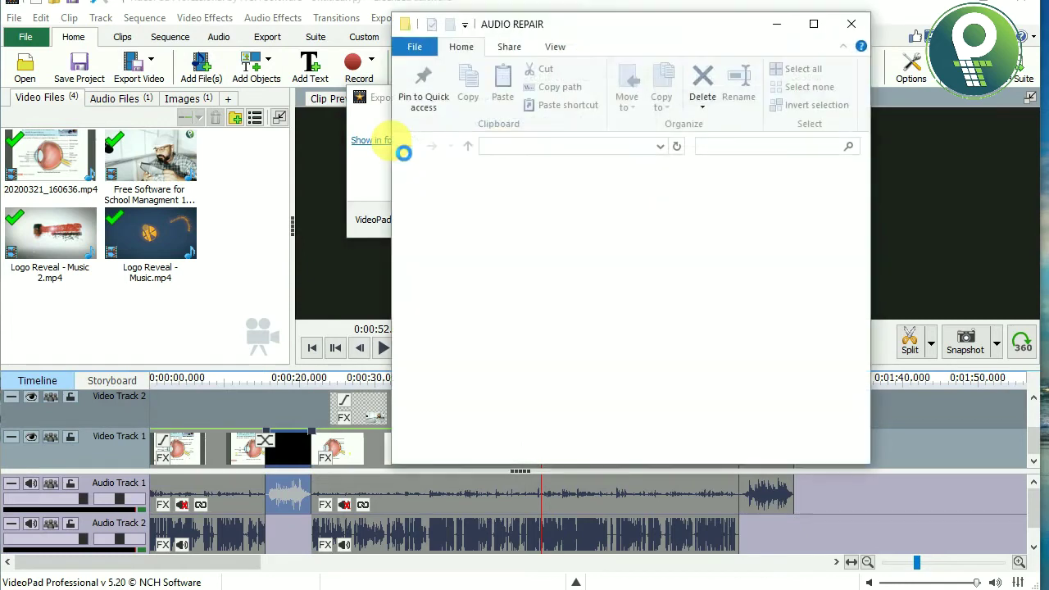
click(817, 26)
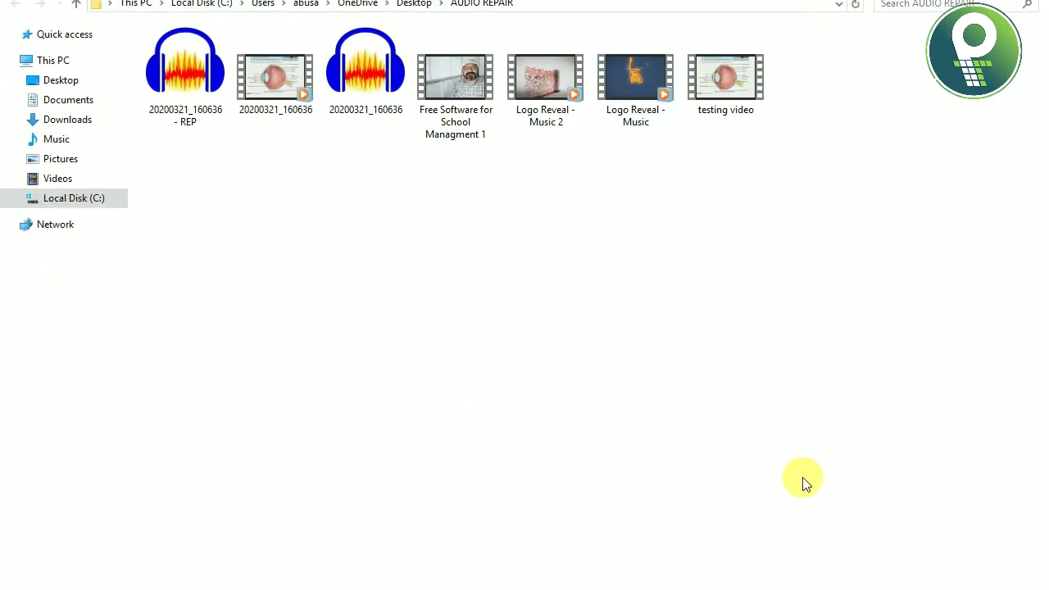
double_click(723, 104)
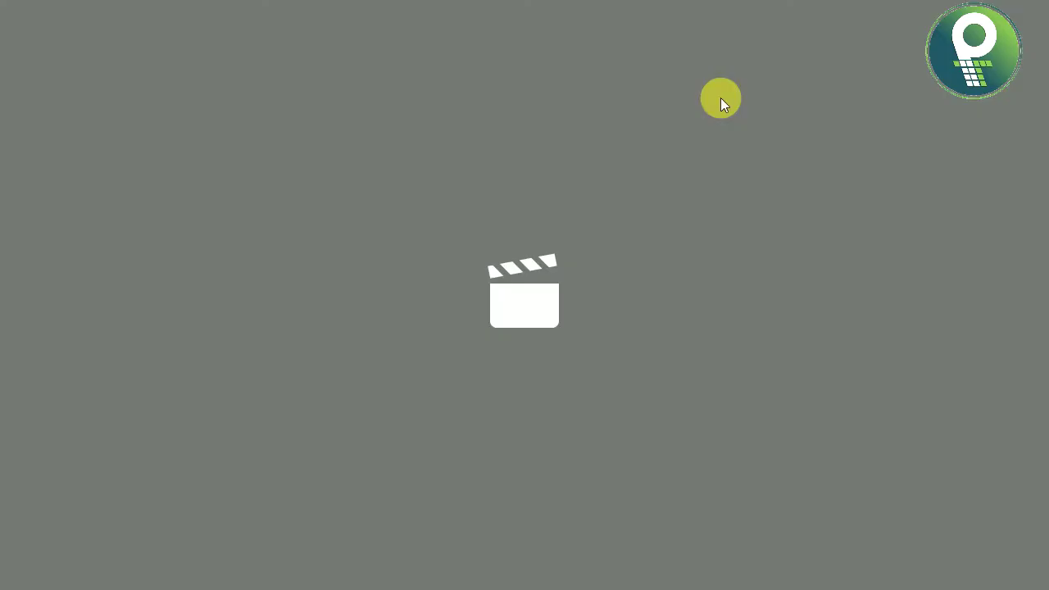